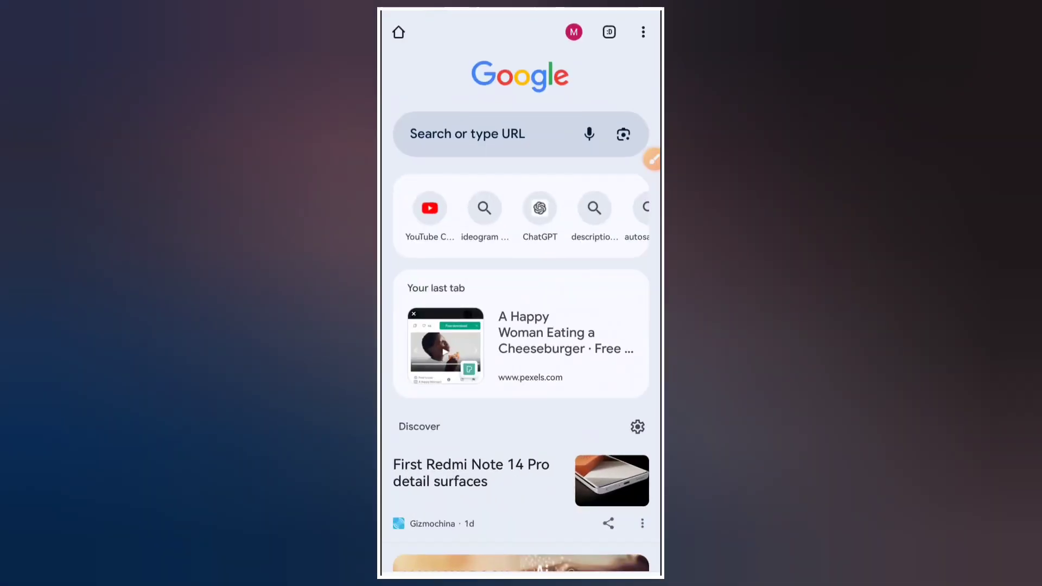
Search Google for 'domoai' and open the DomoAI website from the top result.
{"action": "left_click", "coordinate": [494, 133]}
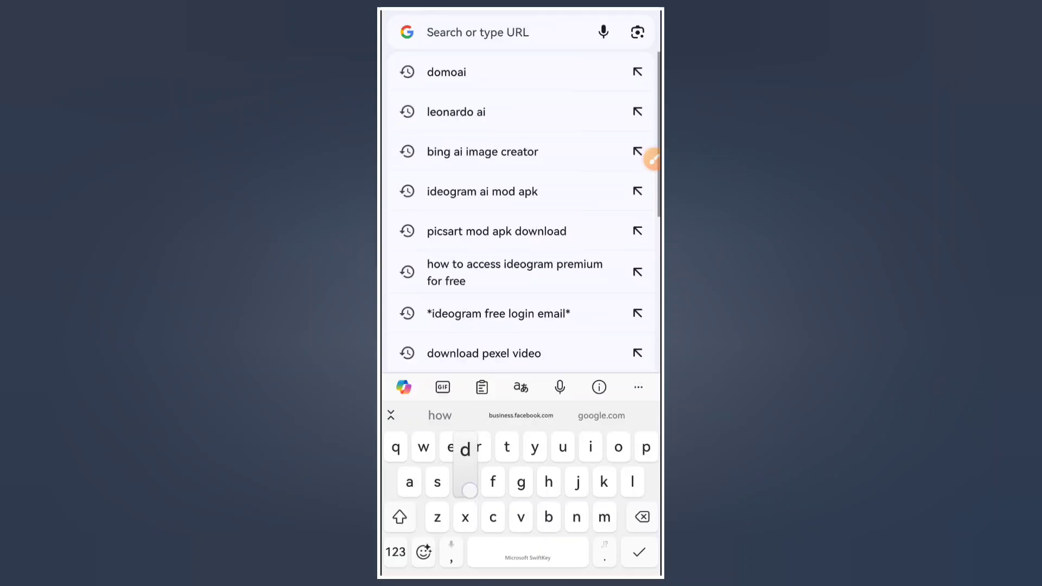
{"action": "type", "text": "domoa"}
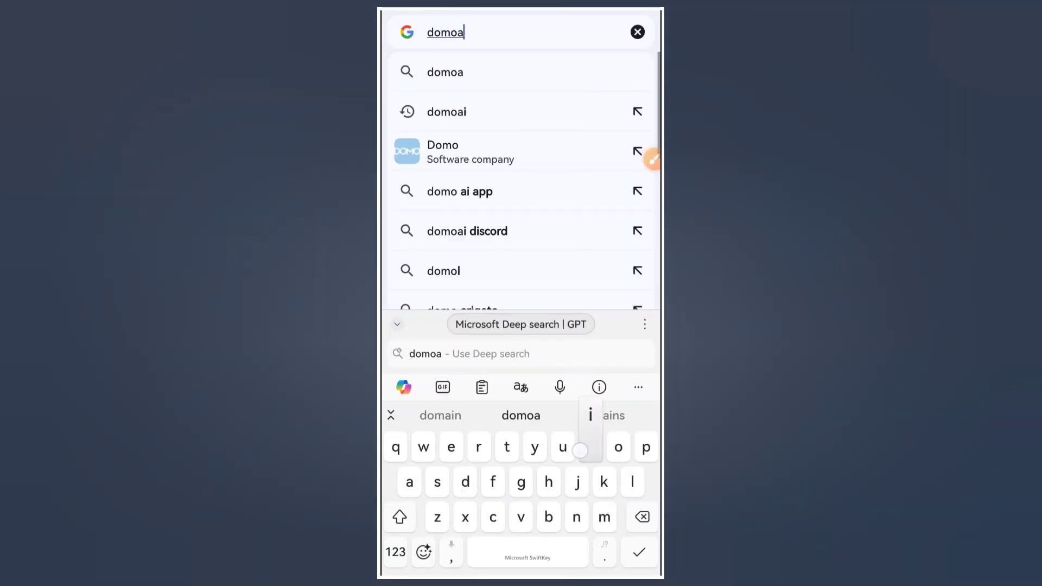
{"action": "type", "text": "i"}
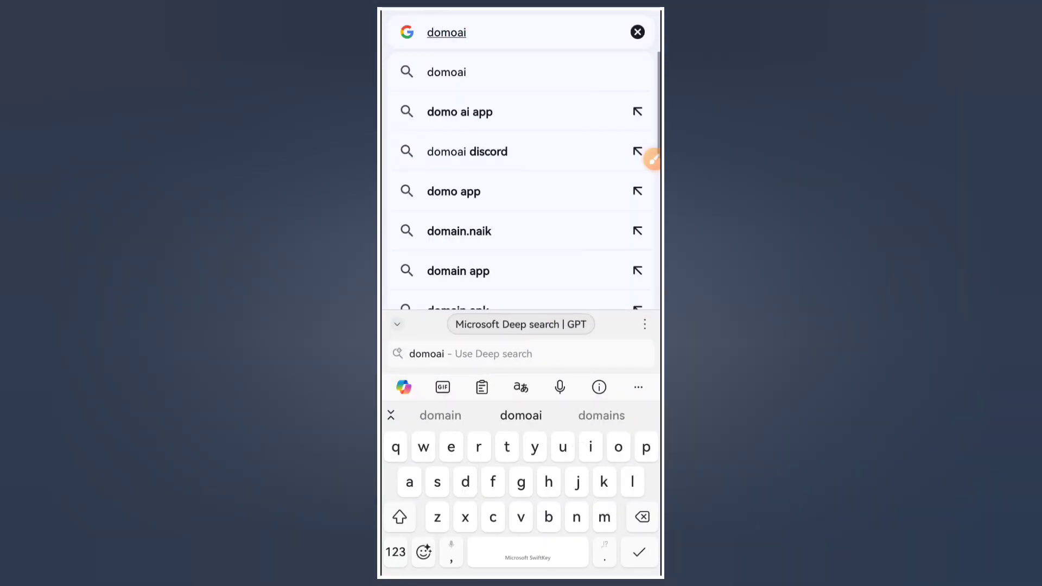
{"action": "left_click", "coordinate": [638, 552]}
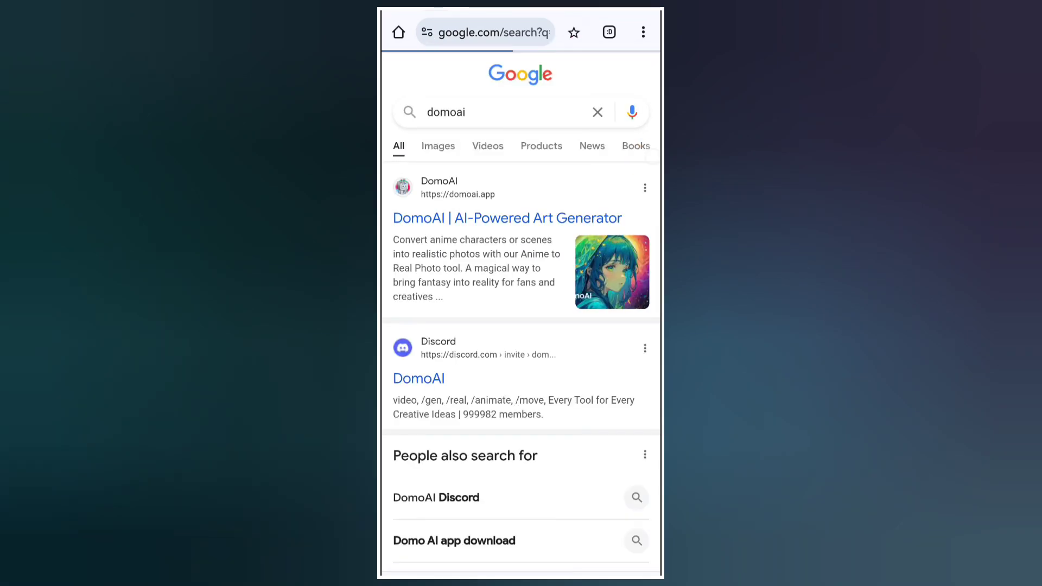
{"action": "left_click_drag", "start_coordinate": [541, 327], "coordinate": [471, 228]}
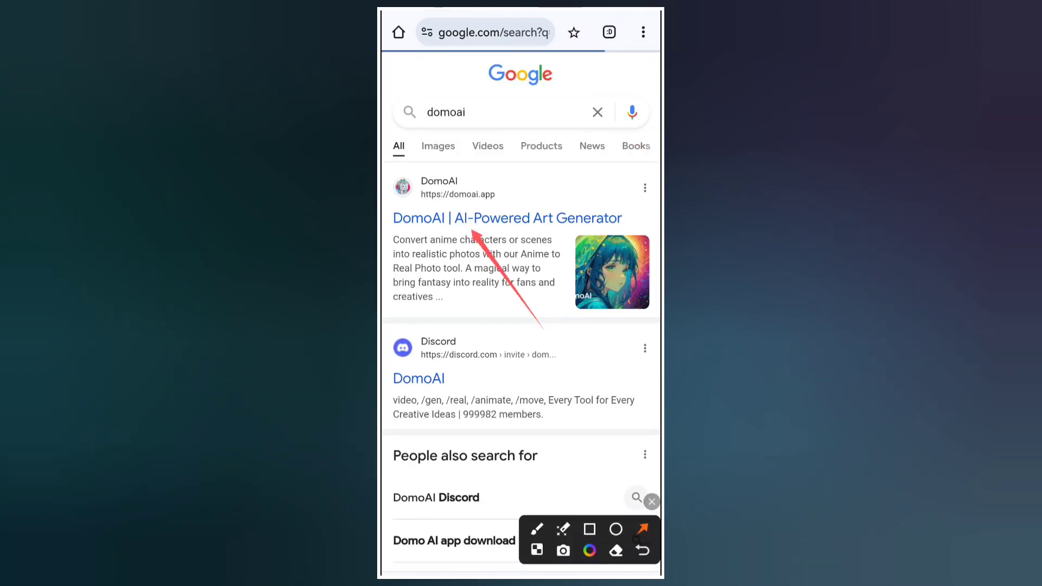
{"action": "left_click", "coordinate": [651, 501]}
Open the domoai.app result and follow its Join our Discord link to the server invite.
{"action": "left_click", "coordinate": [507, 219]}
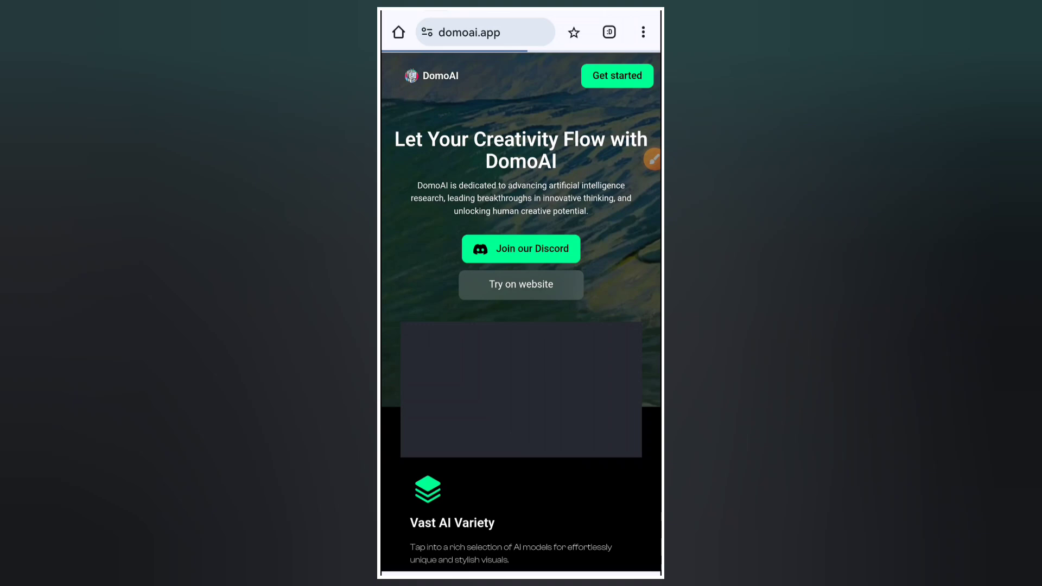
{"action": "scroll", "coordinate": [521, 326], "scroll_direction": "down", "scroll_amount": 1}
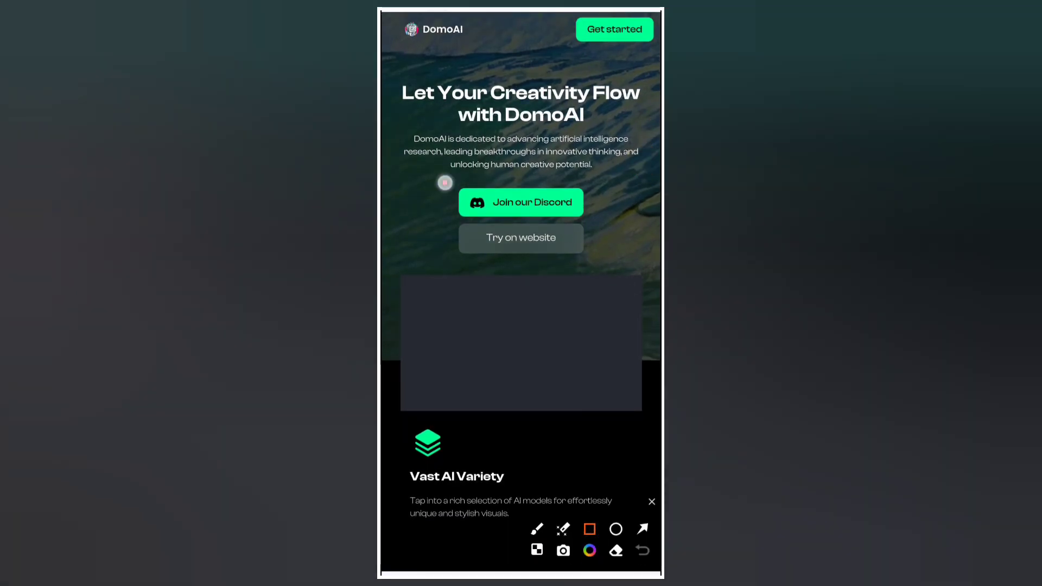
{"action": "left_click_drag", "start_coordinate": [444, 181], "coordinate": [597, 228]}
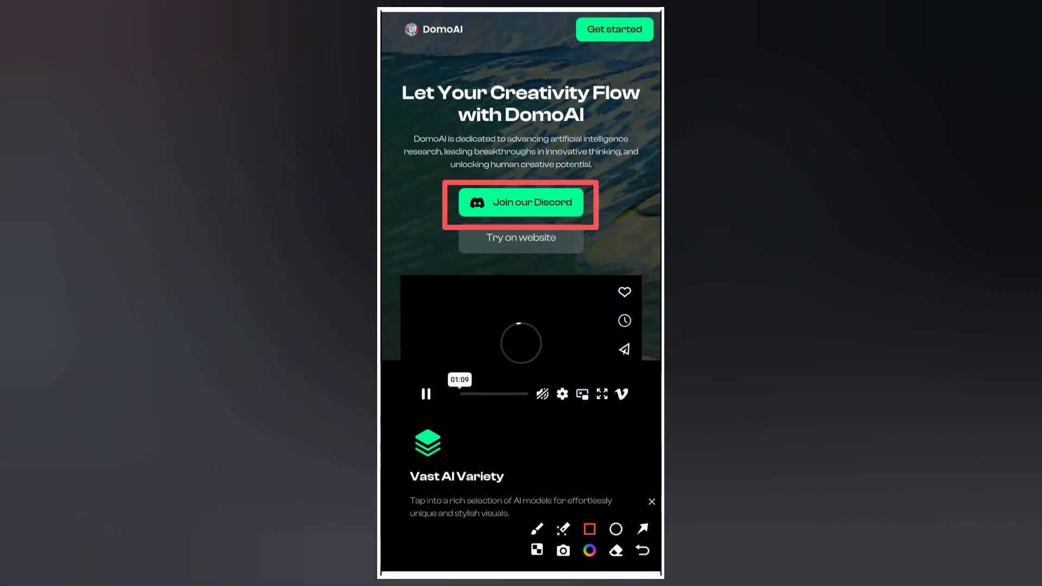
{"action": "left_click", "coordinate": [651, 502]}
{"action": "left_click", "coordinate": [540, 207]}
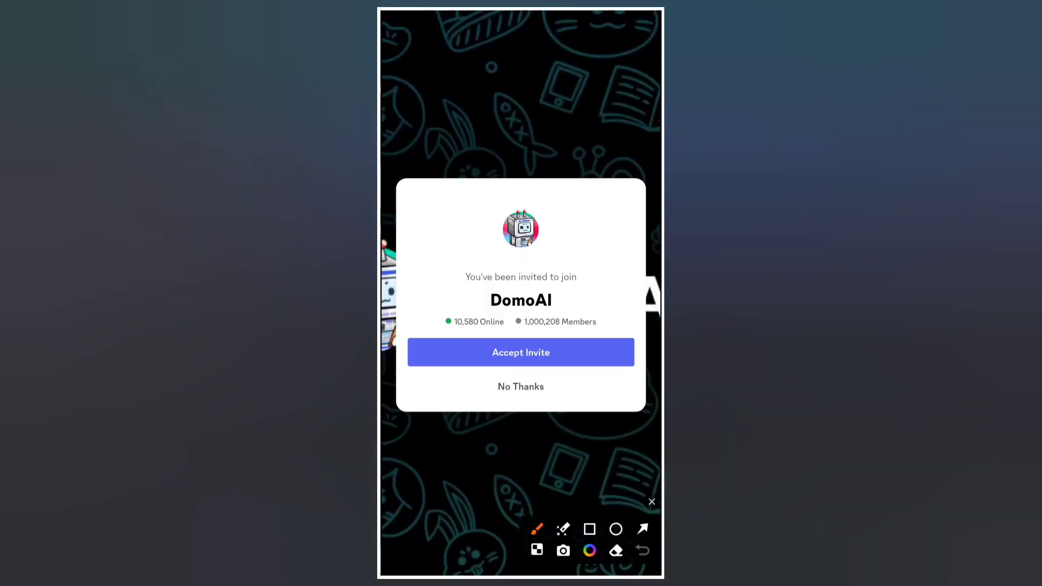
Accept the invite and answer onboarding with 'To generate AI-art' and the 18+ age group.
{"action": "left_click_drag", "start_coordinate": [583, 445], "coordinate": [536, 364]}
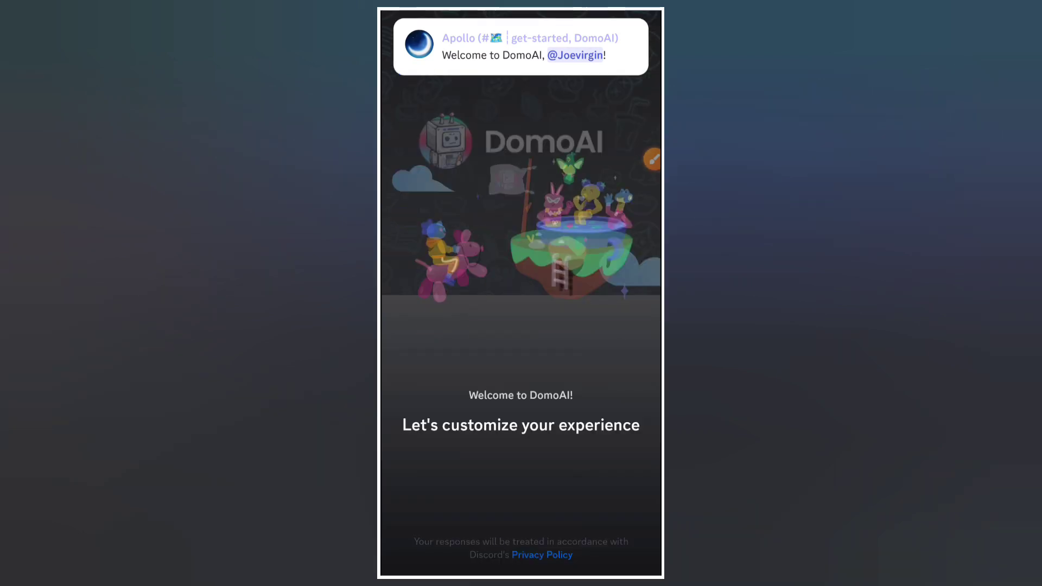
{"action": "left_click", "coordinate": [520, 188]}
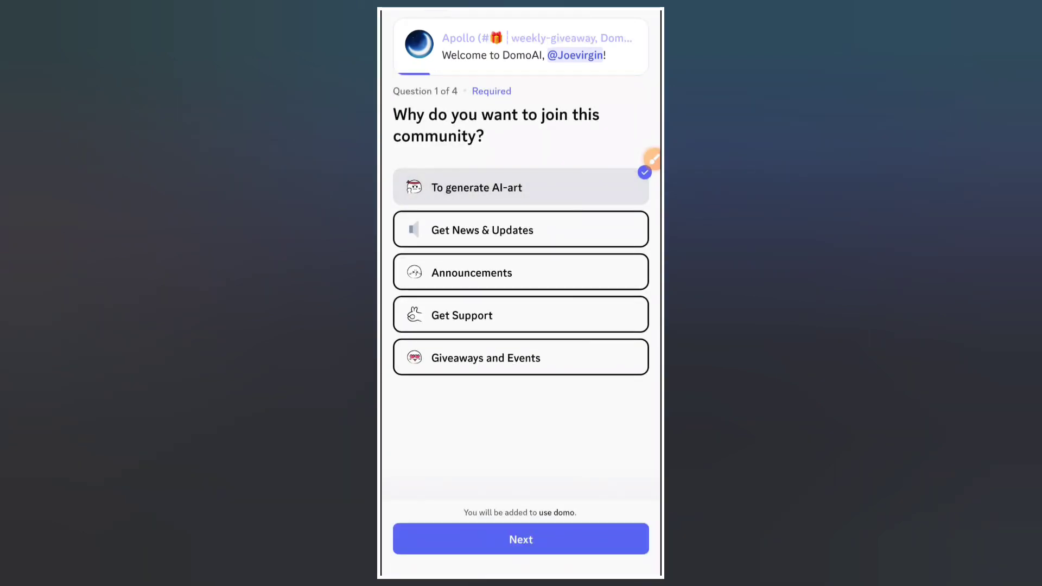
{"action": "left_click", "coordinate": [521, 539]}
{"action": "left_click", "coordinate": [557, 283]}
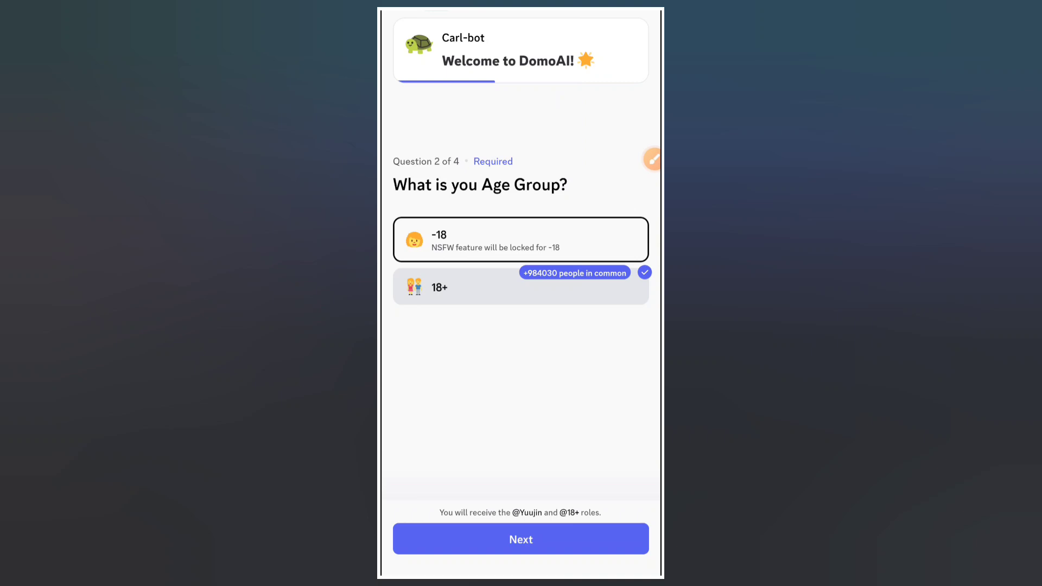
{"action": "left_click", "coordinate": [520, 539]}
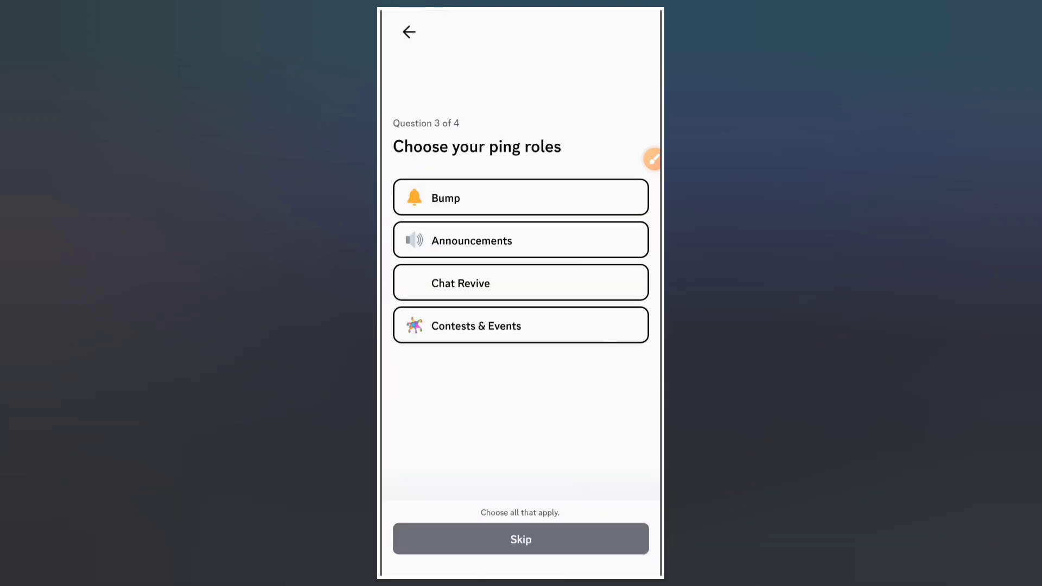
Take the Chat Revive and Bump ping roles, choose English, and agree to the rules.
{"action": "left_click", "coordinate": [520, 282]}
{"action": "left_click", "coordinate": [521, 198]}
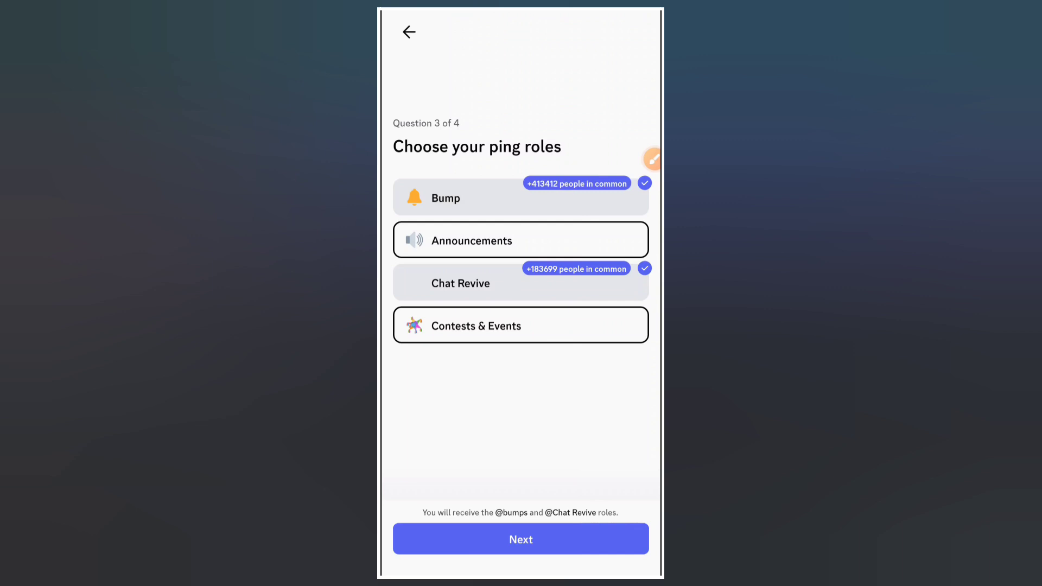
{"action": "left_click", "coordinate": [520, 539]}
{"action": "left_click", "coordinate": [520, 176]}
{"action": "left_click", "coordinate": [520, 539]}
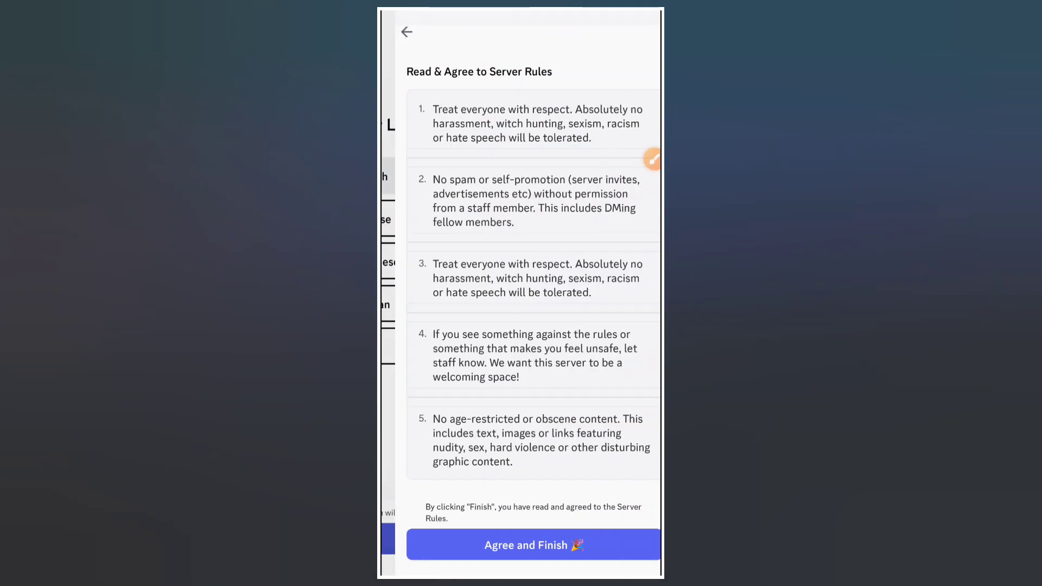
{"action": "left_click", "coordinate": [520, 544]}
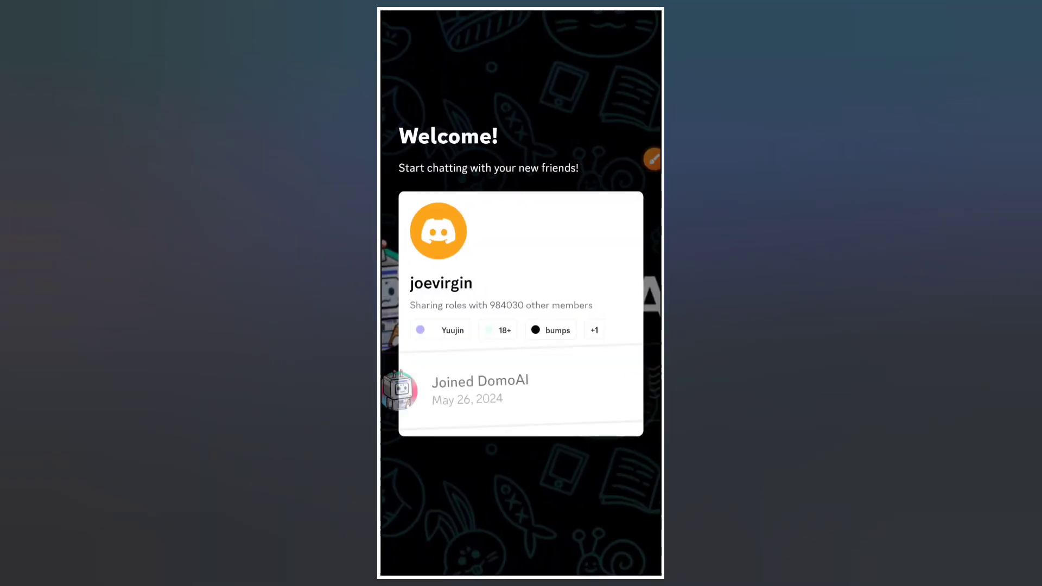
Dismiss the welcome card and find generate-video-2 under the use domo category.
{"action": "left_click", "coordinate": [521, 488]}
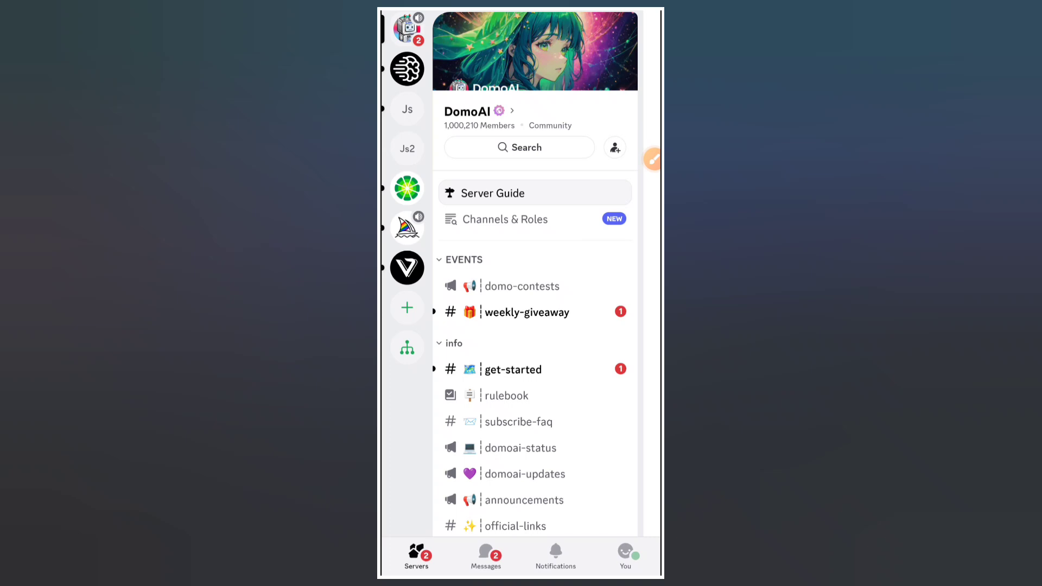
{"action": "left_click", "coordinate": [527, 322]}
{"action": "scroll", "coordinate": [535, 366], "scroll_direction": "down", "scroll_amount": 5}
{"action": "scroll", "coordinate": [535, 367], "scroll_direction": "down", "scroll_amount": 10}
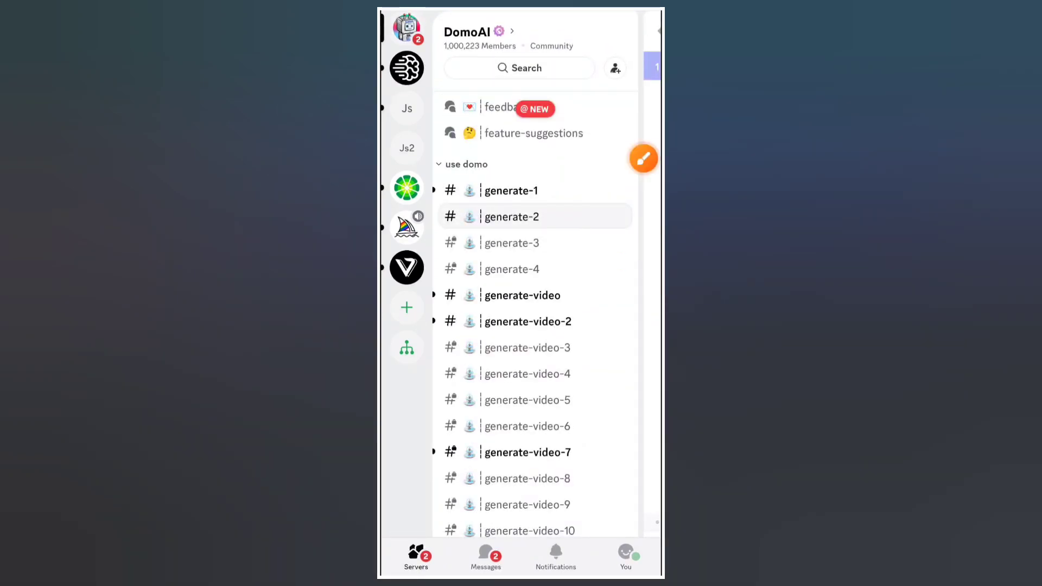
{"action": "left_click", "coordinate": [643, 159]}
{"action": "left_click", "coordinate": [644, 531]}
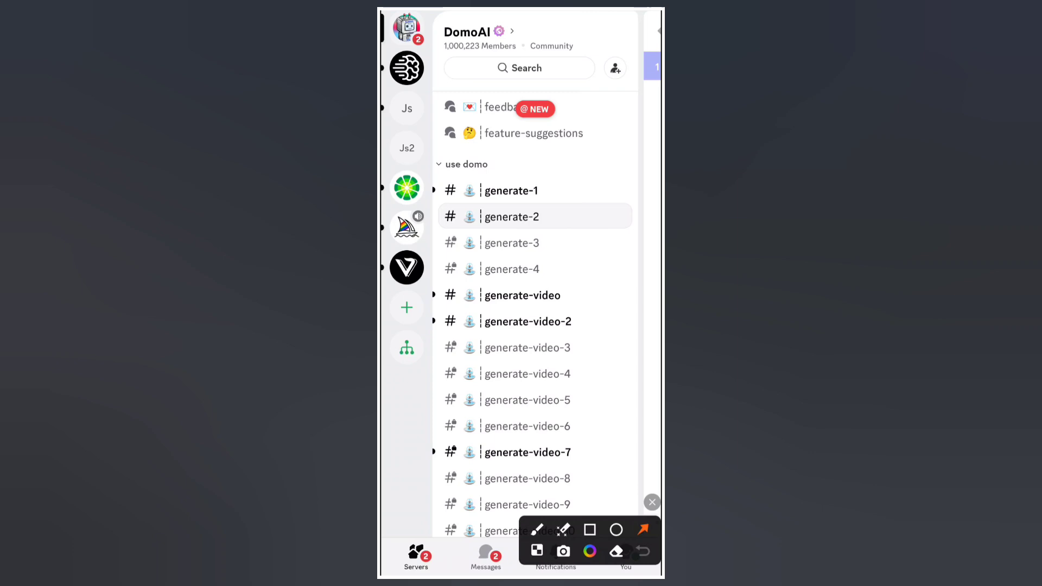
{"action": "left_click_drag", "start_coordinate": [615, 289], "coordinate": [581, 295]}
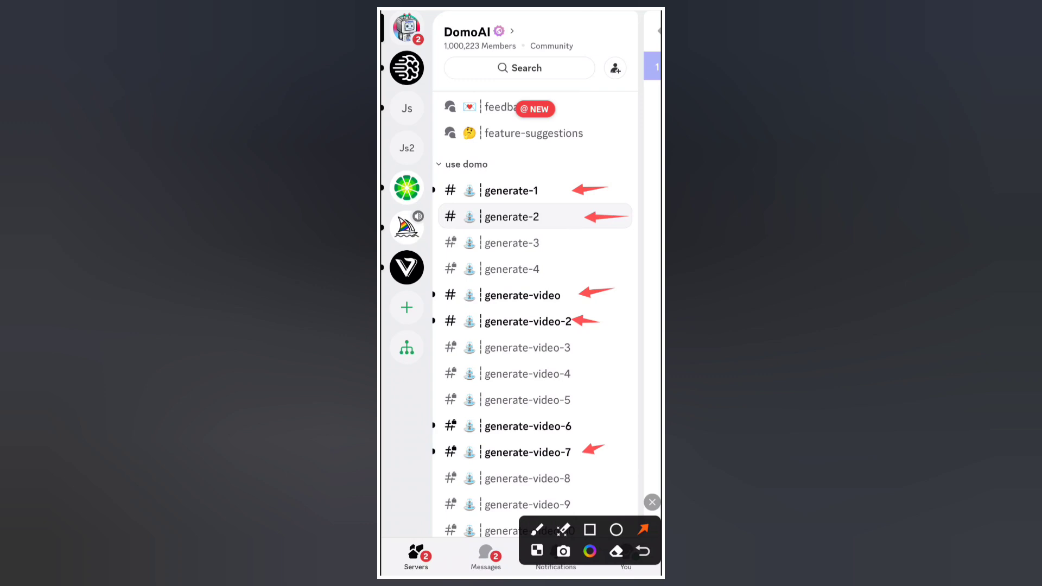
{"action": "left_click", "coordinate": [652, 502]}
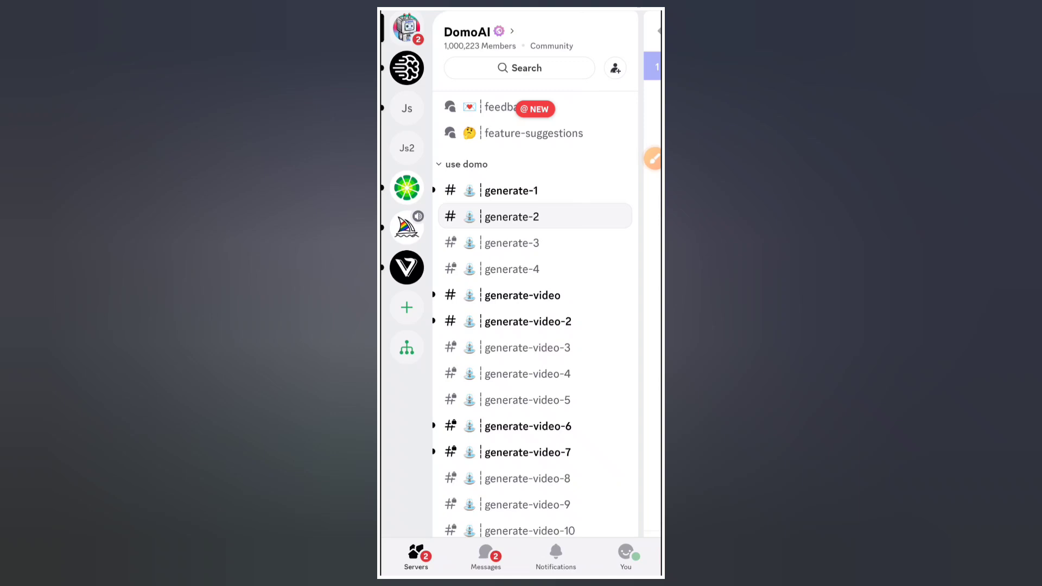
{"action": "left_click", "coordinate": [528, 321]}
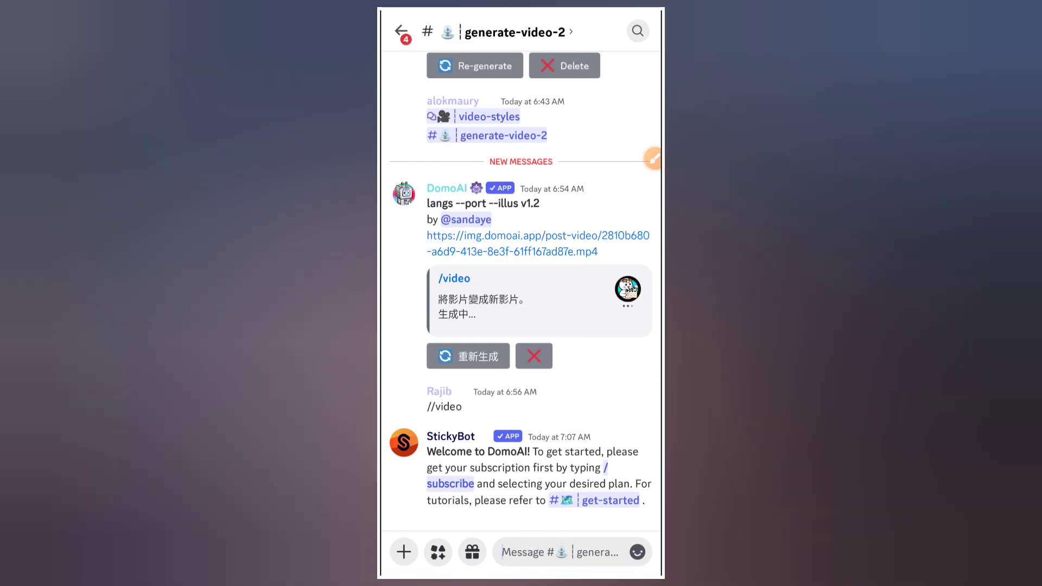
Enter DomoAI's /video command in the message box and open its video attachment option.
{"action": "left_click", "coordinate": [559, 552]}
{"action": "left_click", "coordinate": [395, 552]}
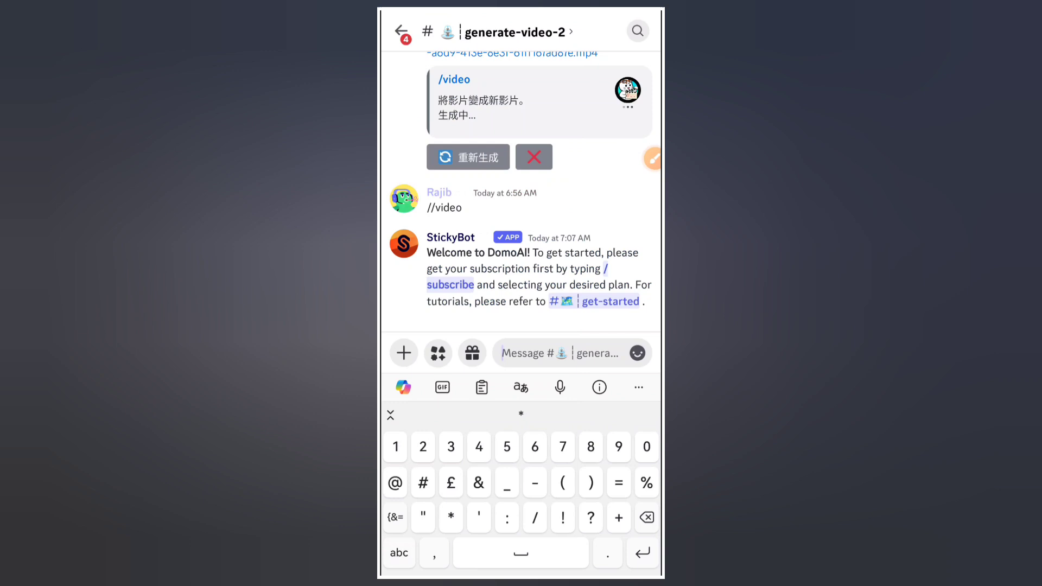
{"action": "left_click", "coordinate": [534, 517]}
{"action": "type", "text": "/"}
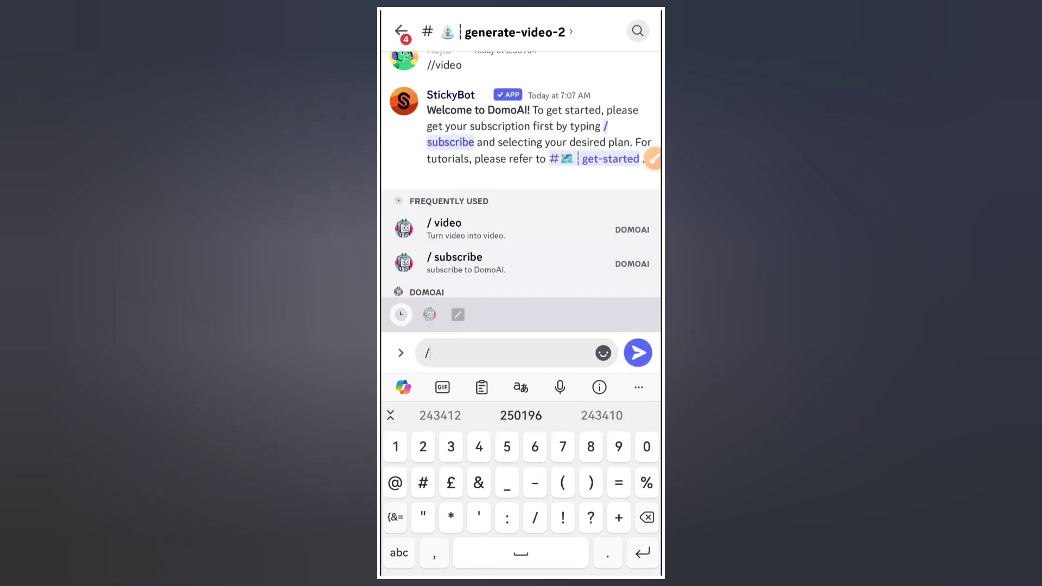
{"action": "scroll", "coordinate": [521, 244], "scroll_direction": "down", "scroll_amount": 4}
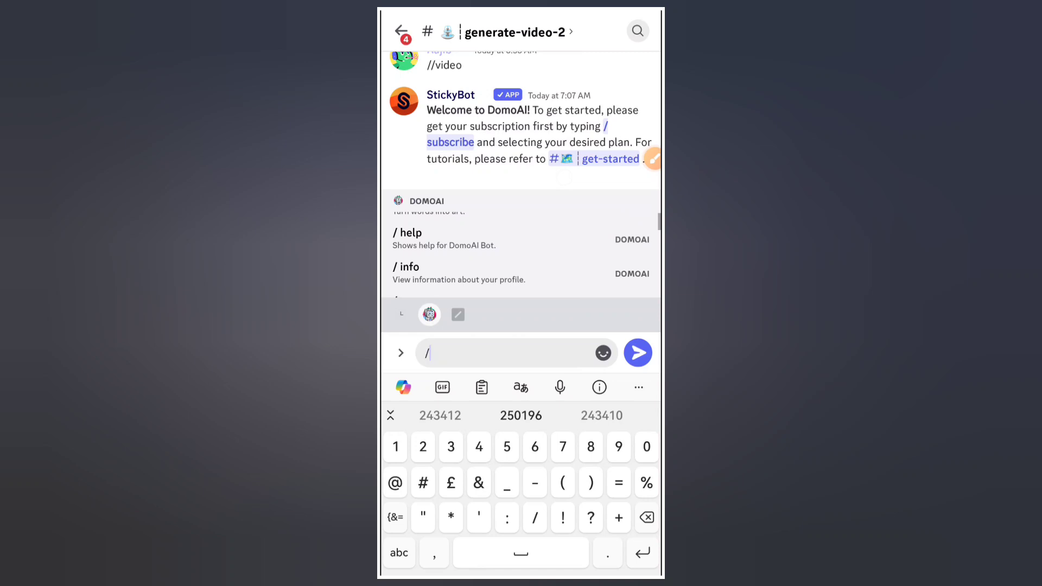
{"action": "scroll", "coordinate": [522, 244], "scroll_direction": "down", "scroll_amount": 4}
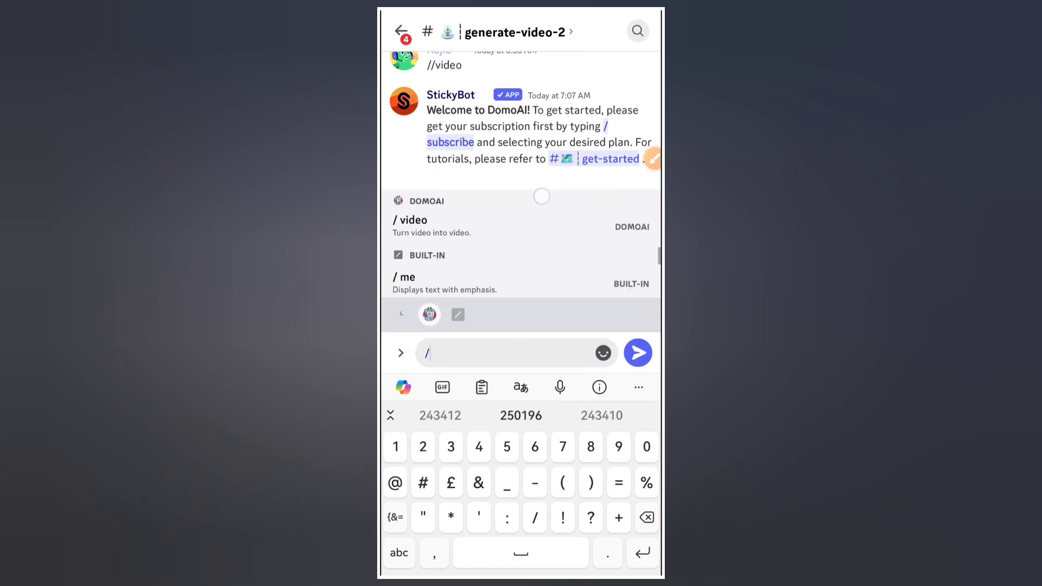
{"action": "left_click", "coordinate": [491, 245]}
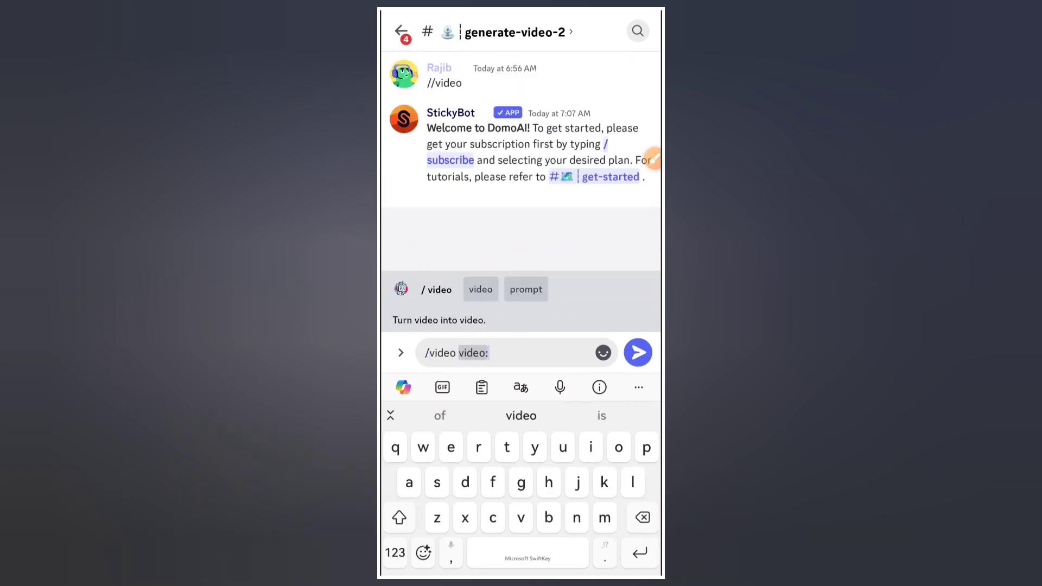
{"action": "left_click", "coordinate": [480, 289]}
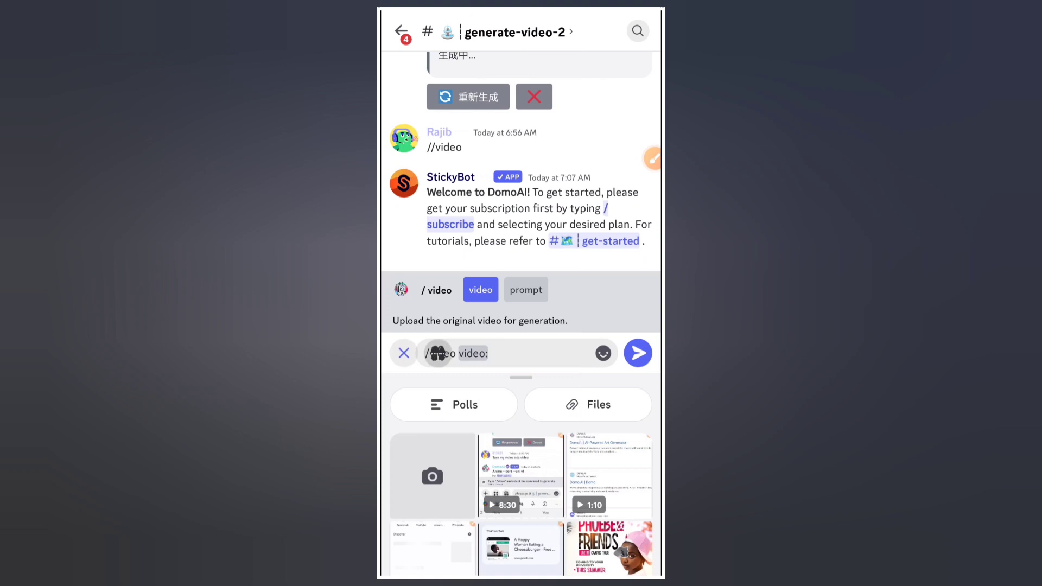
{"action": "left_click_drag", "start_coordinate": [522, 489], "coordinate": [521, 245]}
{"action": "scroll", "coordinate": [521, 326], "scroll_direction": "down", "scroll_amount": 3}
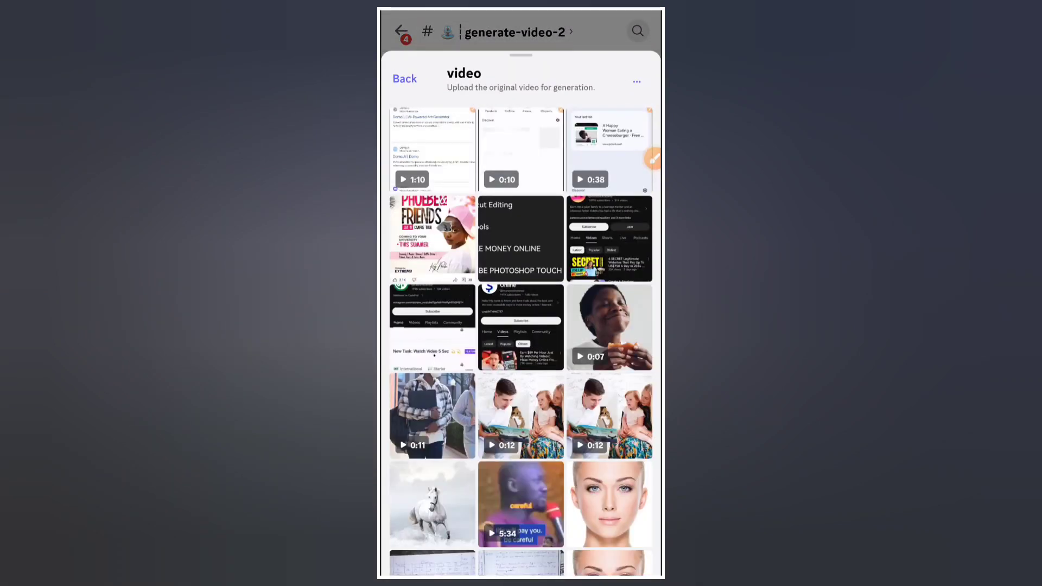
{"action": "scroll", "coordinate": [521, 326], "scroll_direction": "down", "scroll_amount": 2}
{"action": "scroll", "coordinate": [521, 326], "scroll_direction": "down", "scroll_amount": 1}
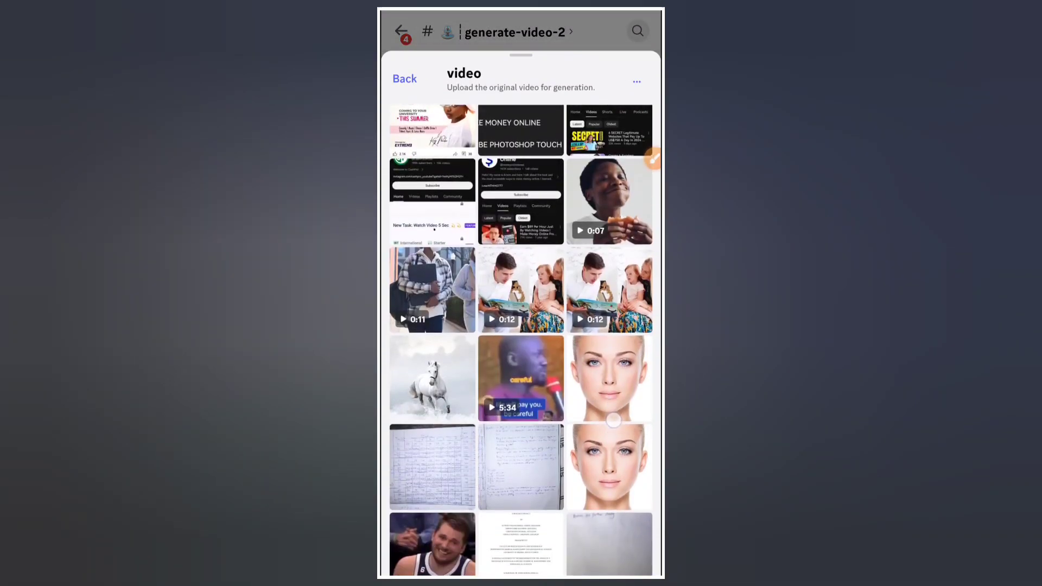
{"action": "scroll", "coordinate": [521, 325], "scroll_direction": "down", "scroll_amount": 1}
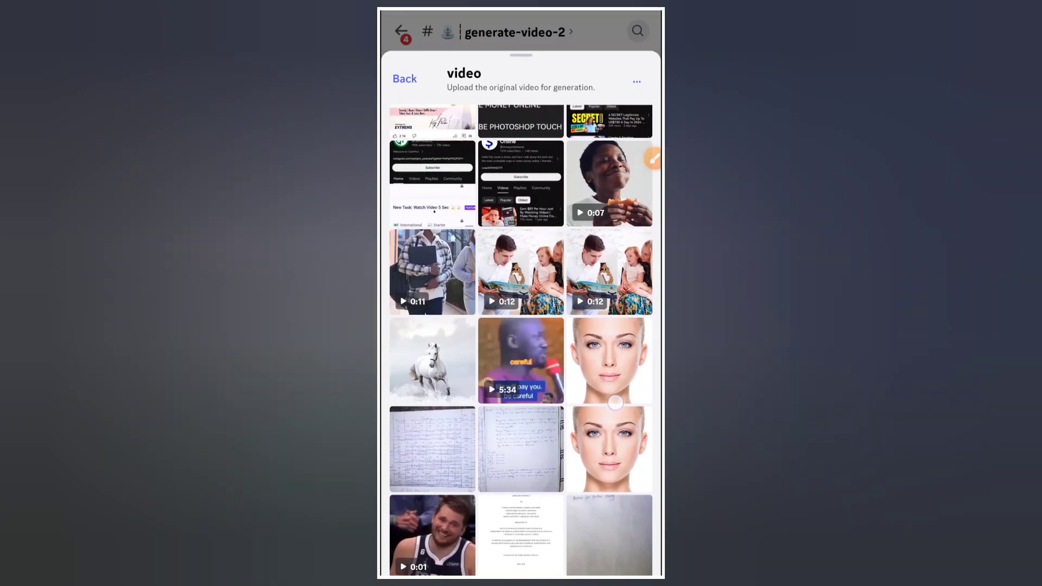
{"action": "scroll", "coordinate": [615, 404], "scroll_direction": "up", "scroll_amount": 1}
Pick 5965067-uhd_2160_3840_24fps.mp4 from the media picker as the source video.
{"action": "left_click", "coordinate": [521, 287]}
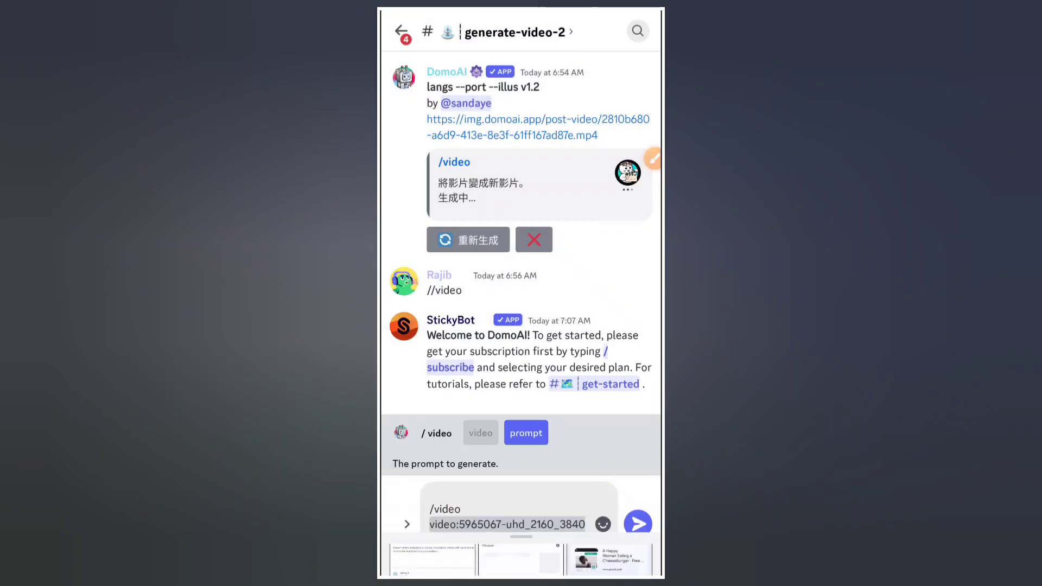
Enter the prompt 'two friends walking together' and send the /video command.
{"action": "left_click", "coordinate": [556, 542]}
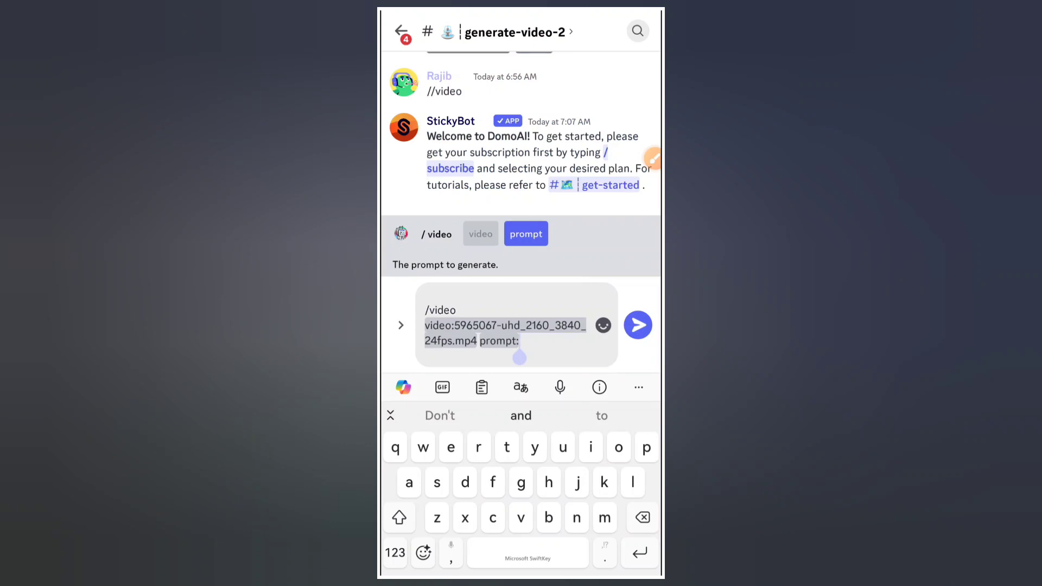
{"action": "type", "text": "f"}
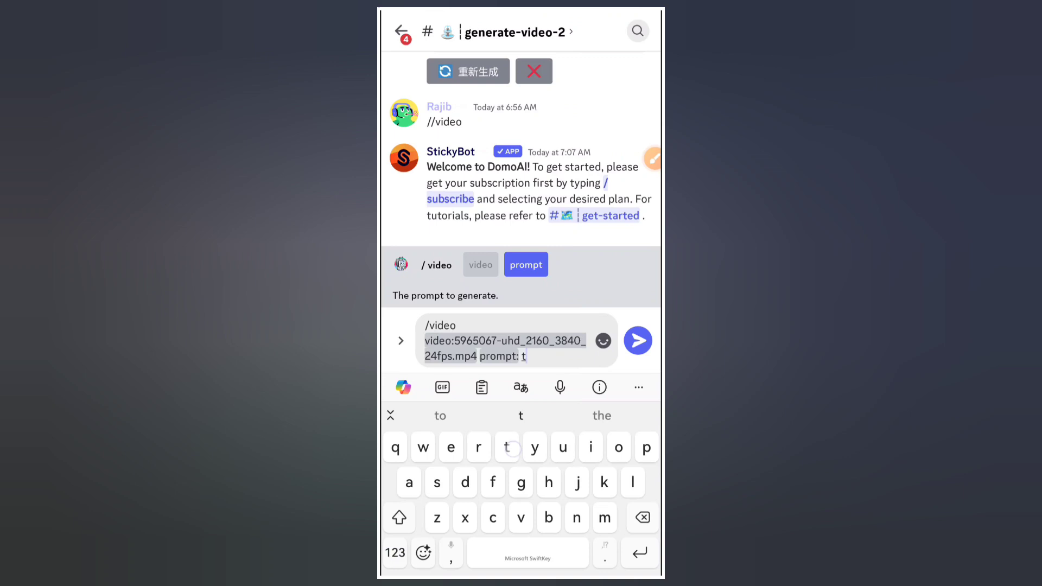
{"action": "type", "text": "two fri"}
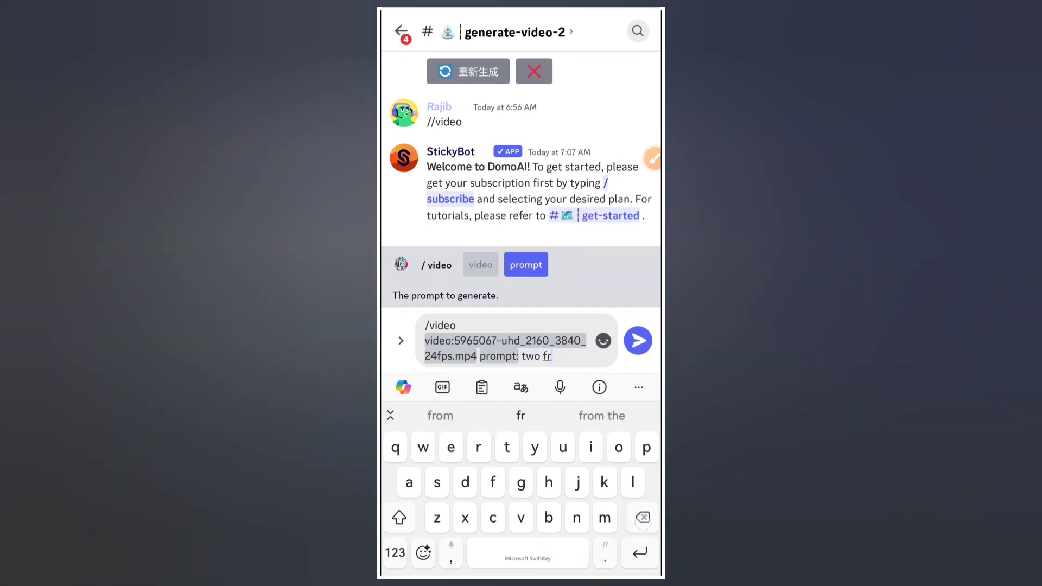
{"action": "left_click", "coordinate": [602, 415]}
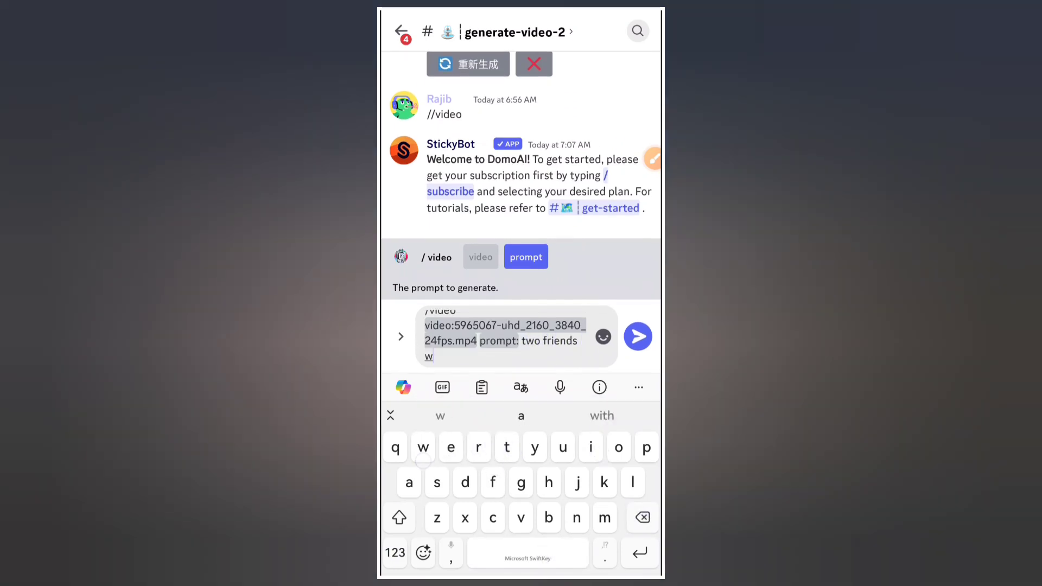
{"action": "type", "text": "walki"}
{"action": "left_click", "coordinate": [520, 415]}
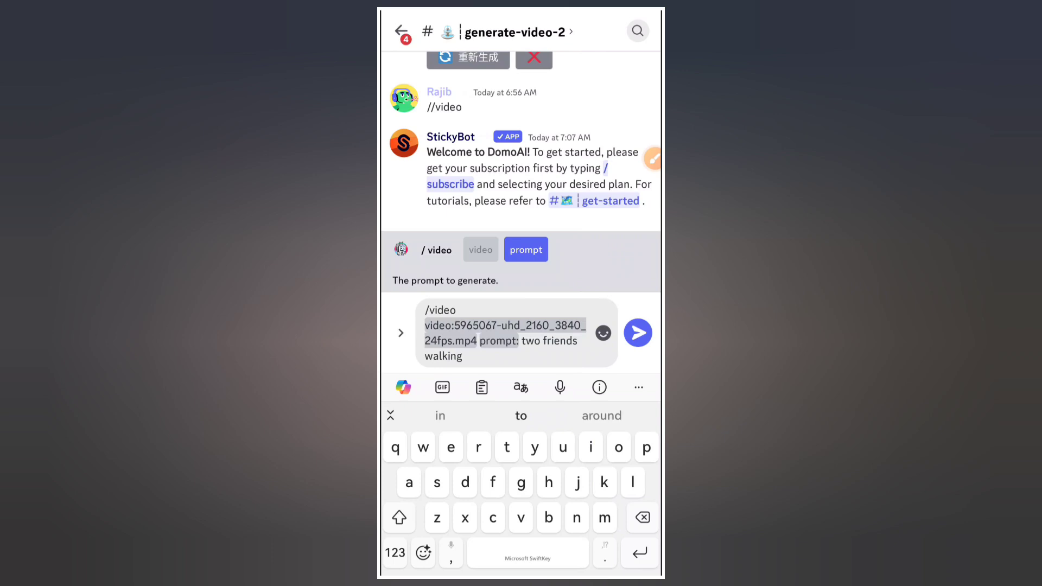
{"action": "left_click", "coordinate": [439, 415]}
{"action": "type", "text": "together"}
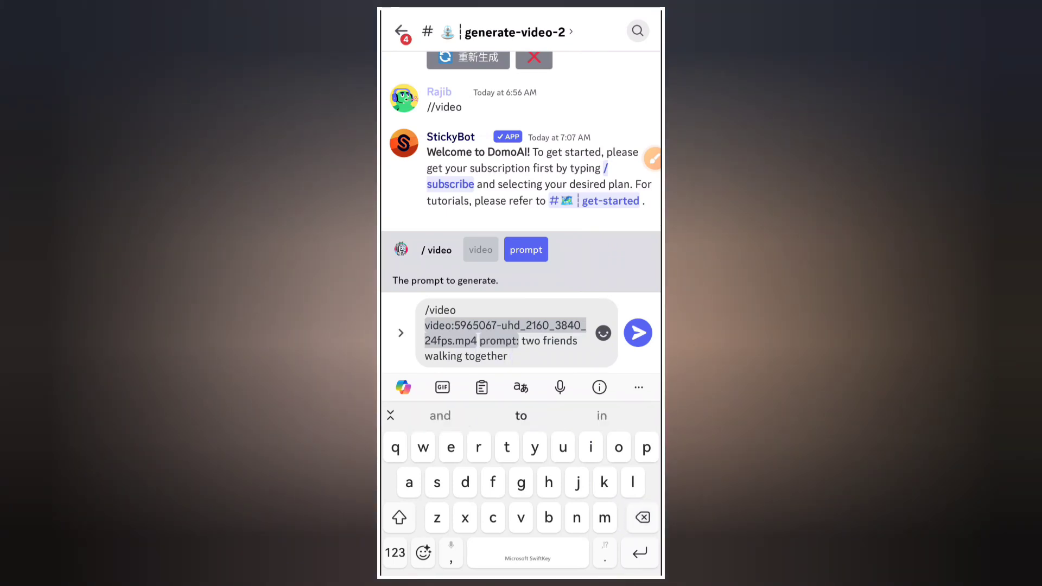
{"action": "left_click", "coordinate": [638, 332]}
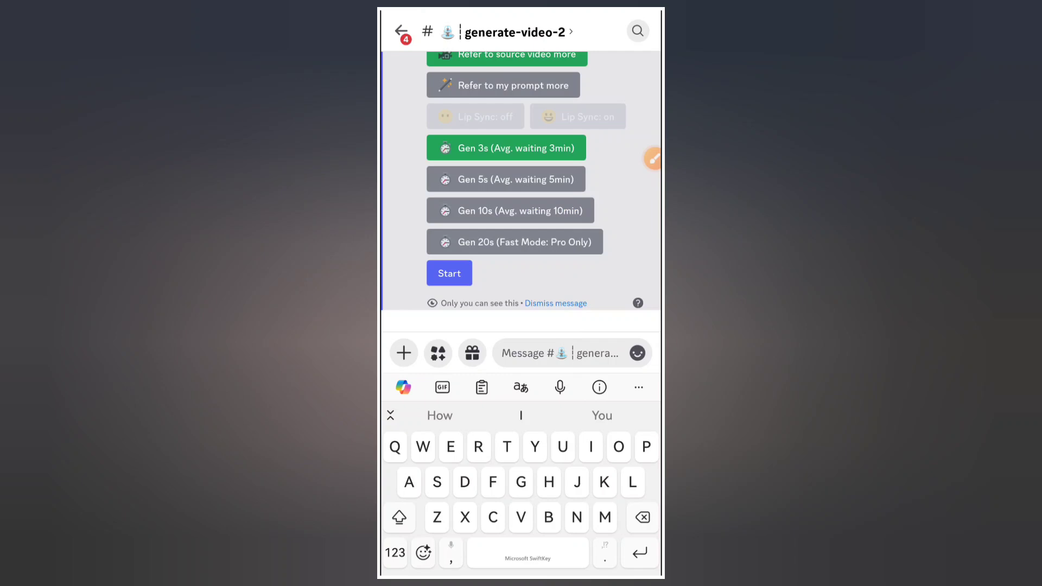
{"action": "scroll", "coordinate": [521, 188], "scroll_direction": "up", "scroll_amount": 3}
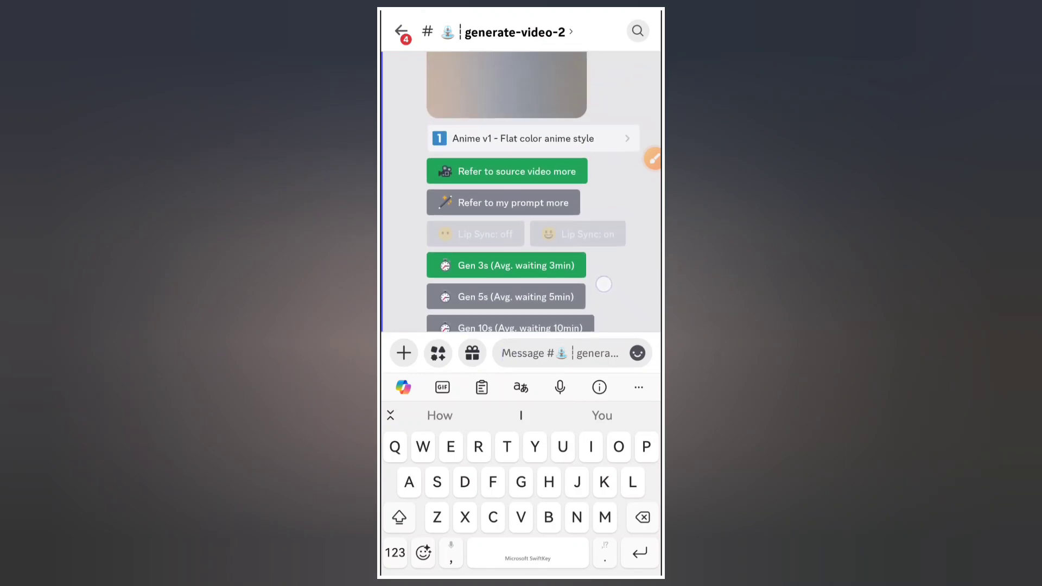
{"action": "scroll", "coordinate": [521, 187], "scroll_direction": "up", "scroll_amount": 5}
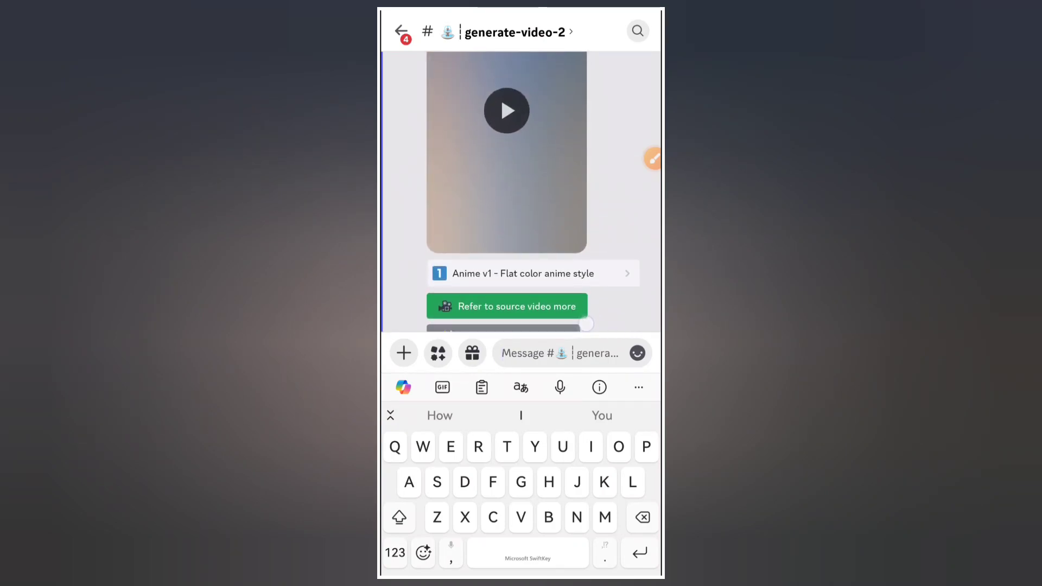
{"action": "scroll", "coordinate": [522, 187], "scroll_direction": "down", "scroll_amount": 4}
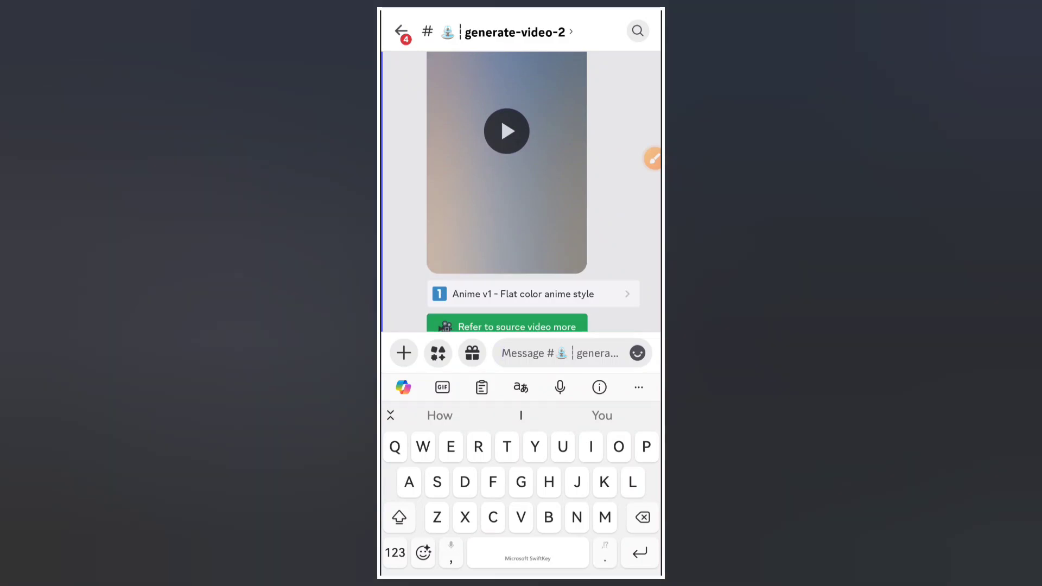
{"action": "scroll", "coordinate": [622, 228], "scroll_direction": "down", "scroll_amount": 1}
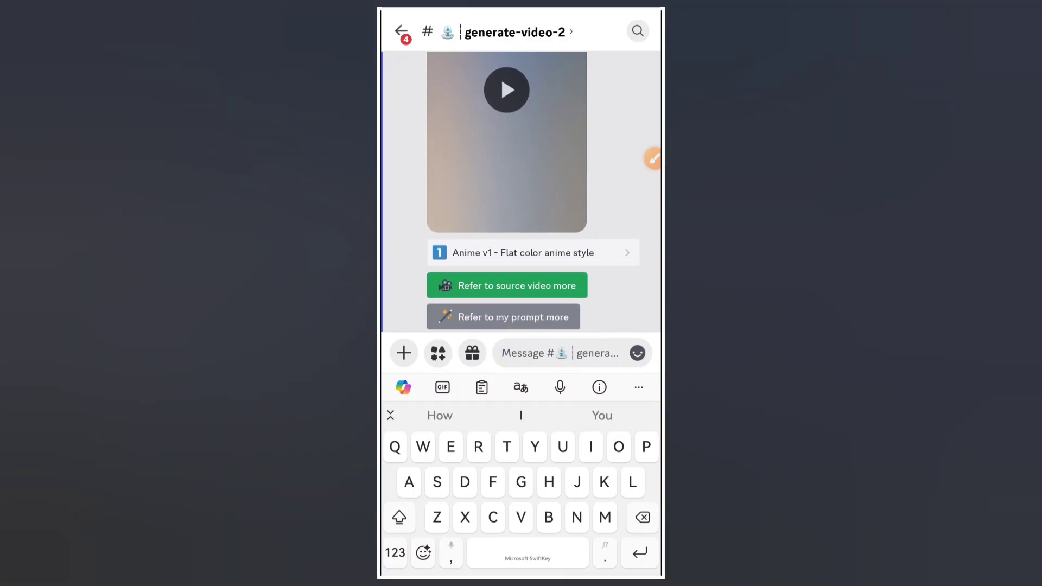
Hide the on-screen keyboard and browse DomoAI's generation options message.
{"action": "key", "text": "Escape"}
{"action": "left_click", "coordinate": [652, 159]}
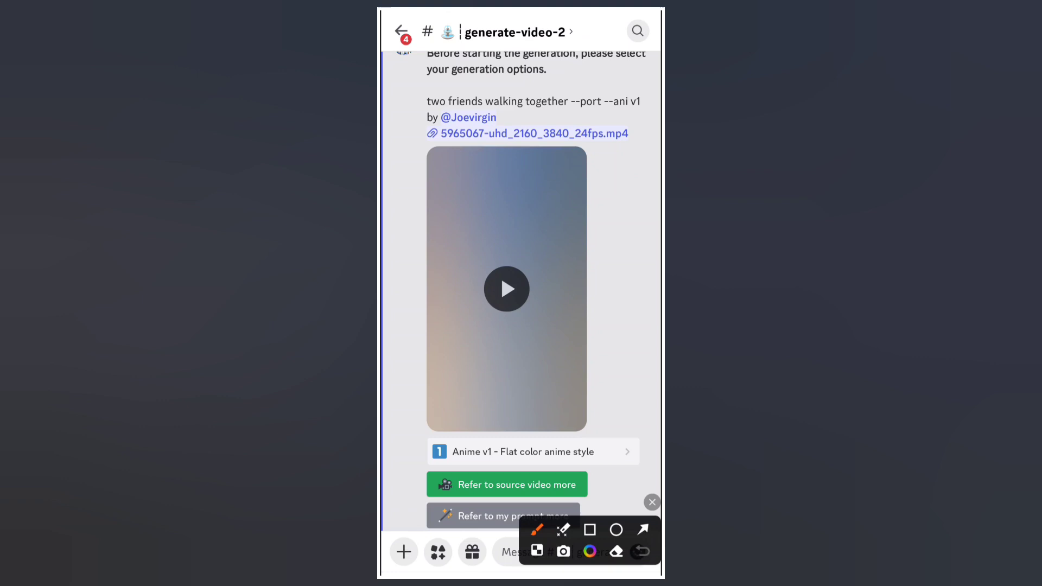
{"action": "left_click", "coordinate": [652, 502]}
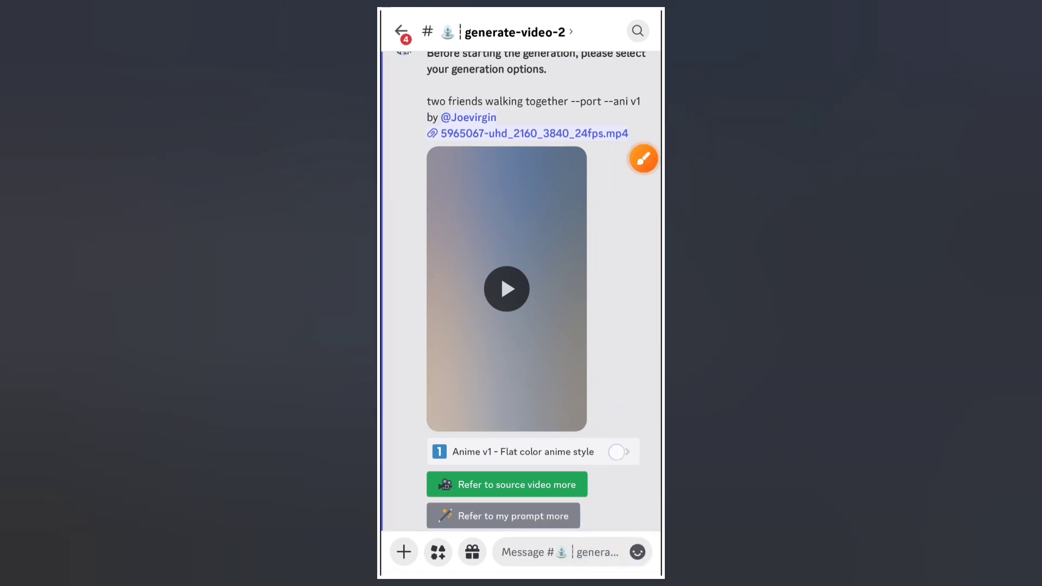
Replace Anime v1 with 'Illustration v1.1 - 3D cartoon style 2.0' in the model dropdown.
{"action": "left_click", "coordinate": [522, 452]}
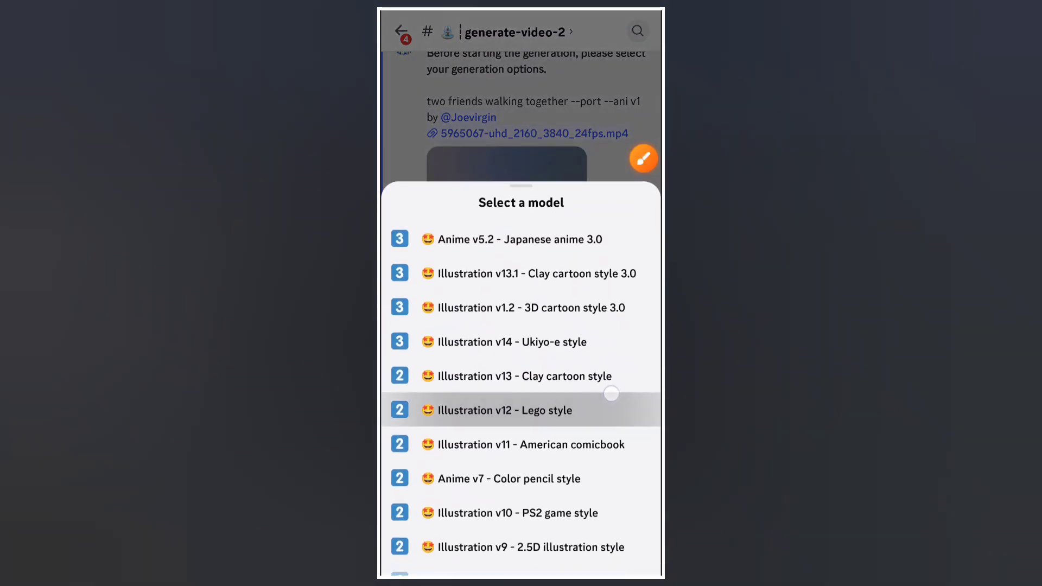
{"action": "left_click_drag", "start_coordinate": [521, 505], "coordinate": [521, 245]}
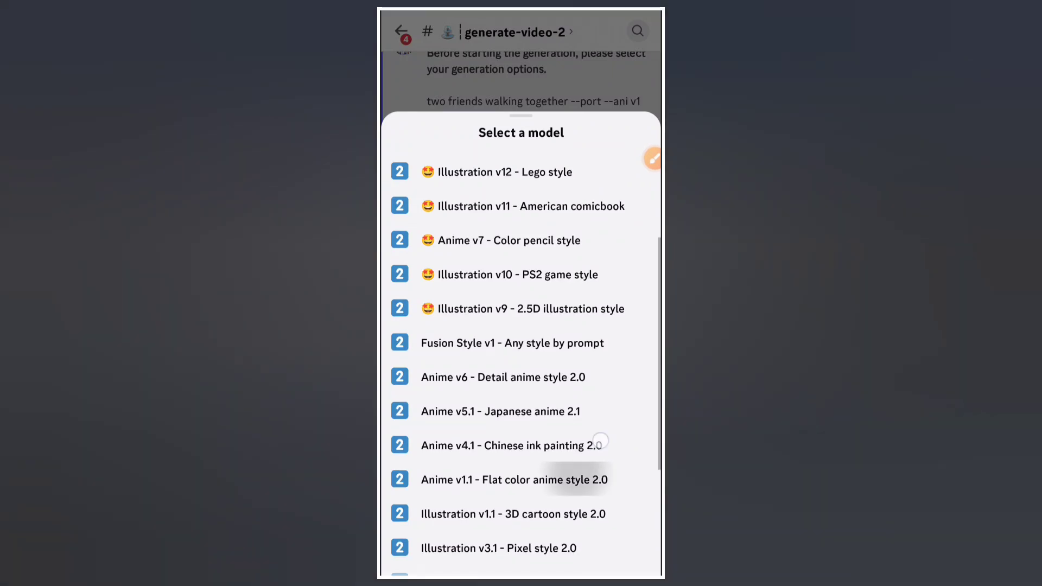
{"action": "left_click_drag", "start_coordinate": [571, 493], "coordinate": [570, 384]}
{"action": "mouse_move", "coordinate": [608, 484]}
{"action": "left_mouse_down"}
{"action": "mouse_move", "coordinate": [614, 342]}
{"action": "mouse_move", "coordinate": [613, 428]}
{"action": "left_mouse_up"}
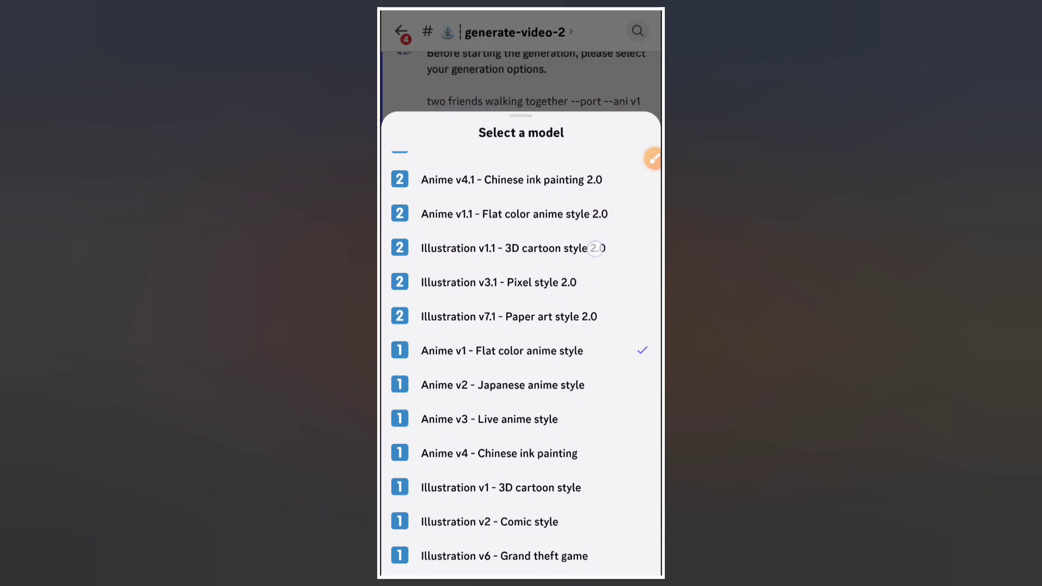
{"action": "left_click", "coordinate": [596, 248]}
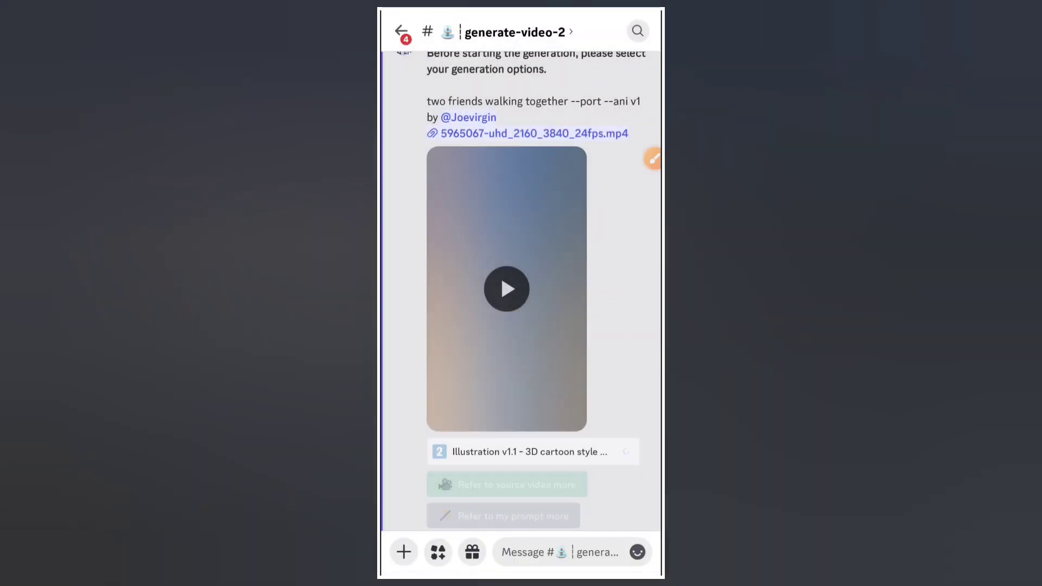
{"action": "scroll", "coordinate": [521, 325], "scroll_direction": "down", "scroll_amount": 5}
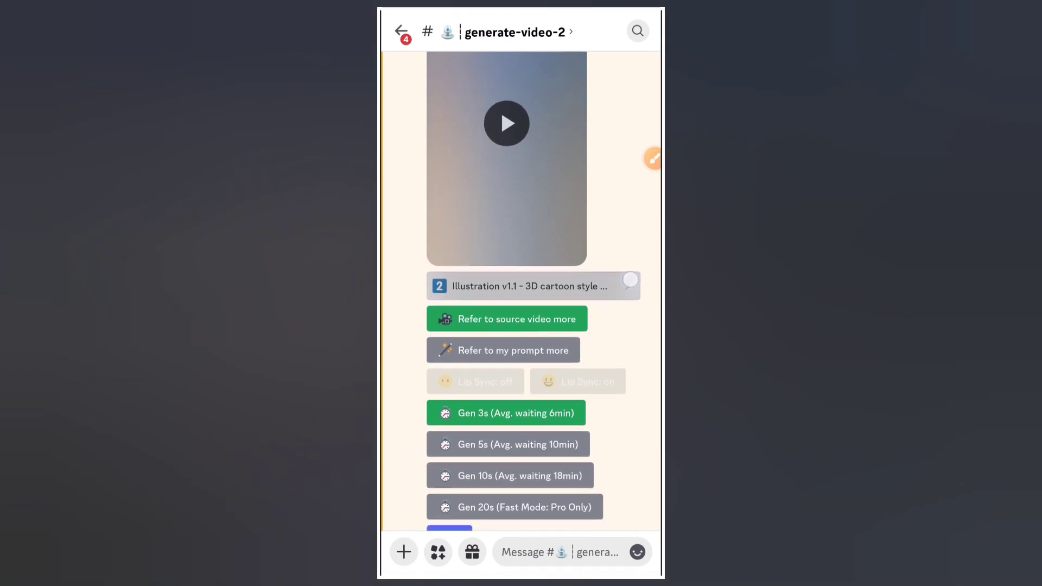
{"action": "scroll", "coordinate": [522, 327], "scroll_direction": "down", "scroll_amount": 1}
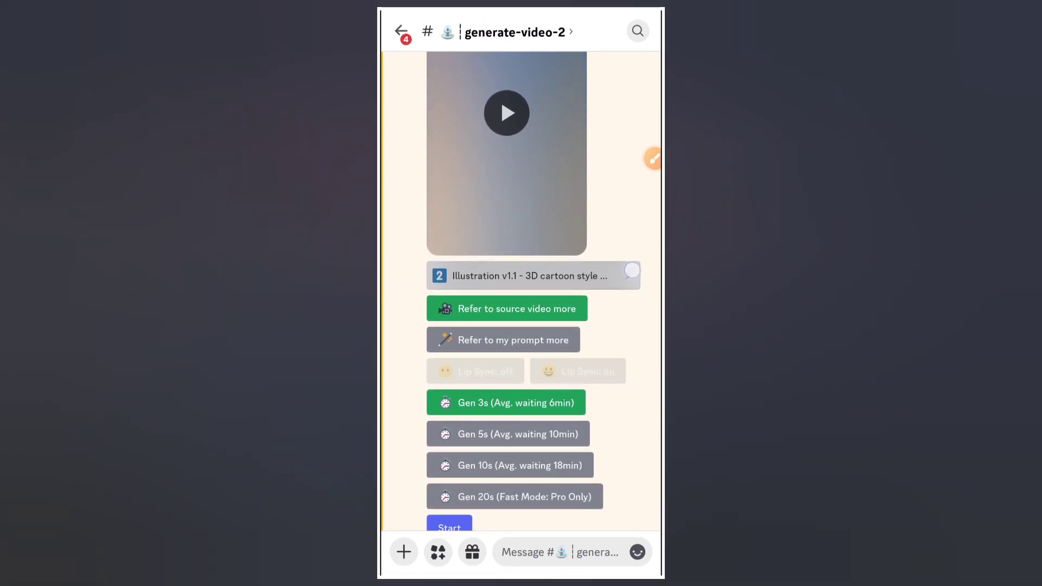
{"action": "scroll", "coordinate": [521, 327], "scroll_direction": "up", "scroll_amount": 1}
{"action": "scroll", "coordinate": [521, 326], "scroll_direction": "up", "scroll_amount": 1}
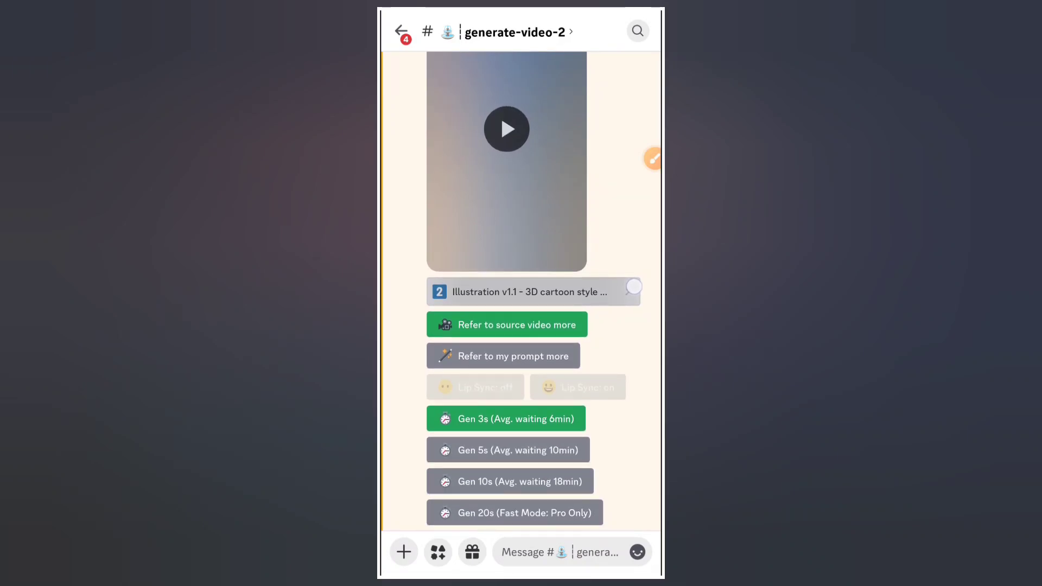
{"action": "scroll", "coordinate": [521, 326], "scroll_direction": "down", "scroll_amount": 2}
Start the generation and wait for DomoAI's Done result with the cartoon clips.
{"action": "left_click", "coordinate": [449, 473]}
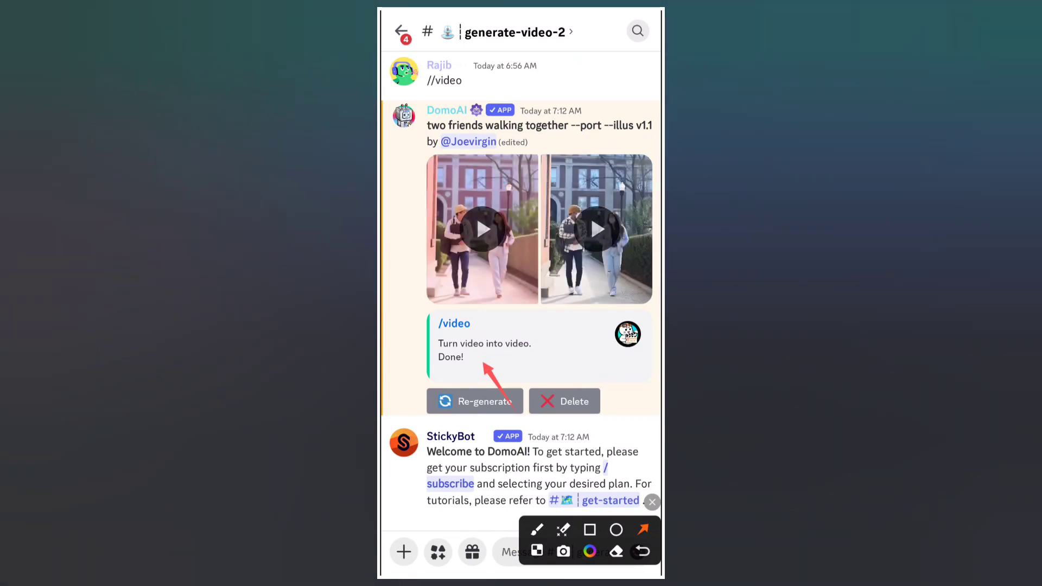
Play DomoAI's left cartoon clip of the two friends in the fullscreen player.
{"action": "left_click_drag", "start_coordinate": [515, 125], "coordinate": [503, 183]}
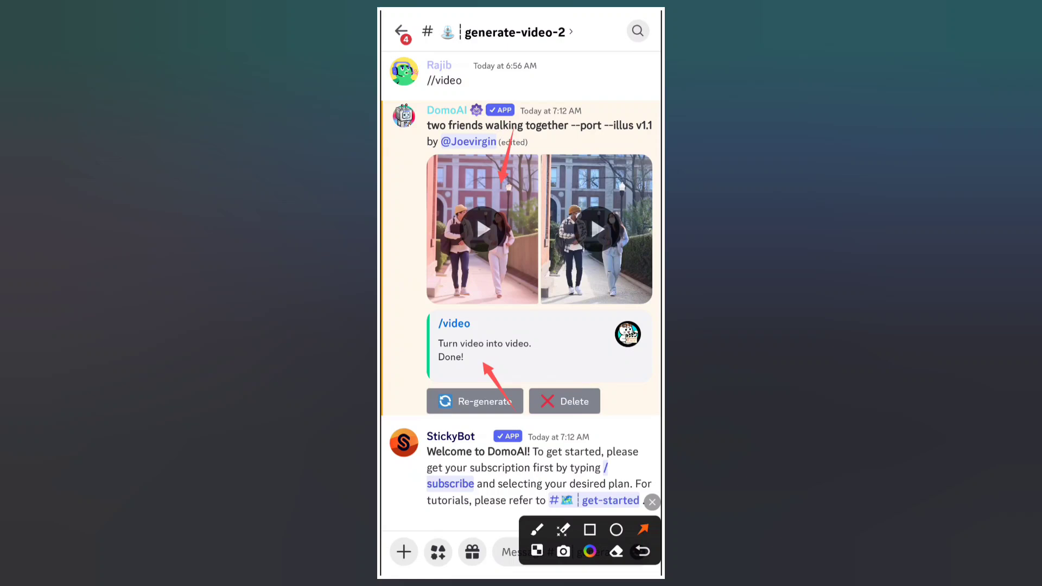
{"action": "left_click", "coordinate": [652, 502]}
{"action": "left_click", "coordinate": [482, 228]}
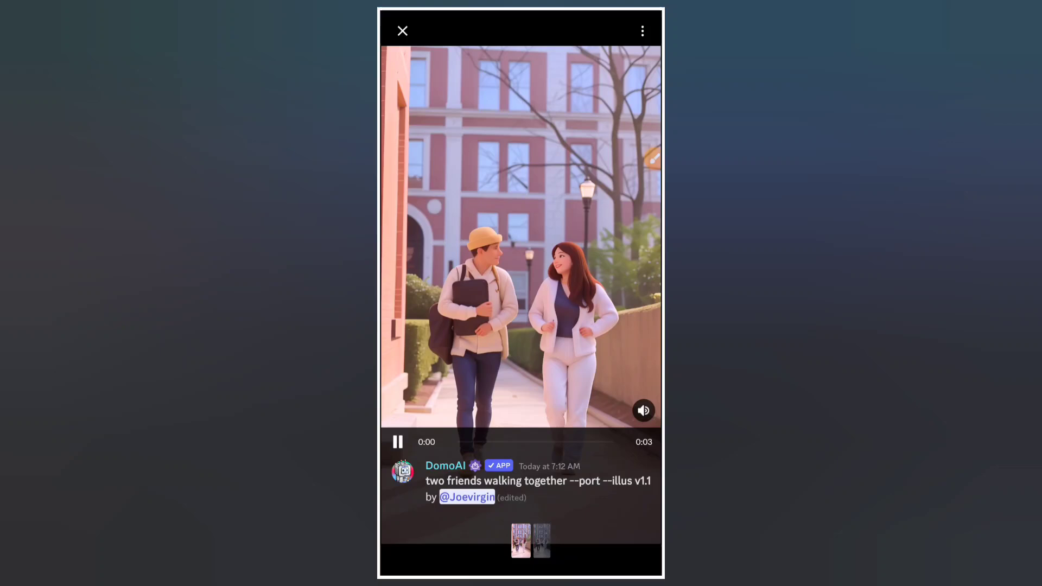
Swipe to the second DomoAI cartoon clip in the fullscreen player.
{"action": "left_click_drag", "start_coordinate": [602, 244], "coordinate": [440, 245]}
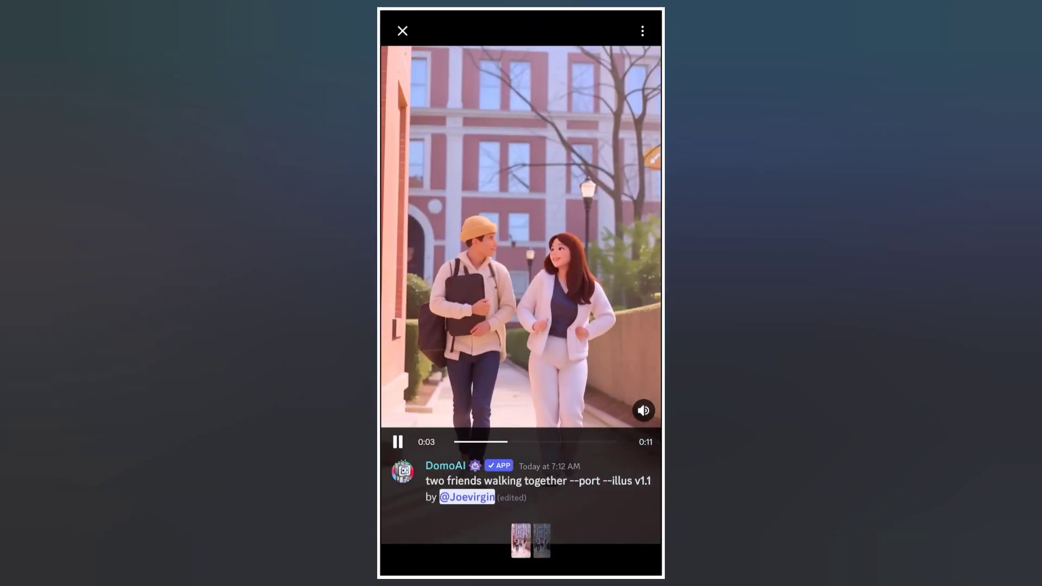